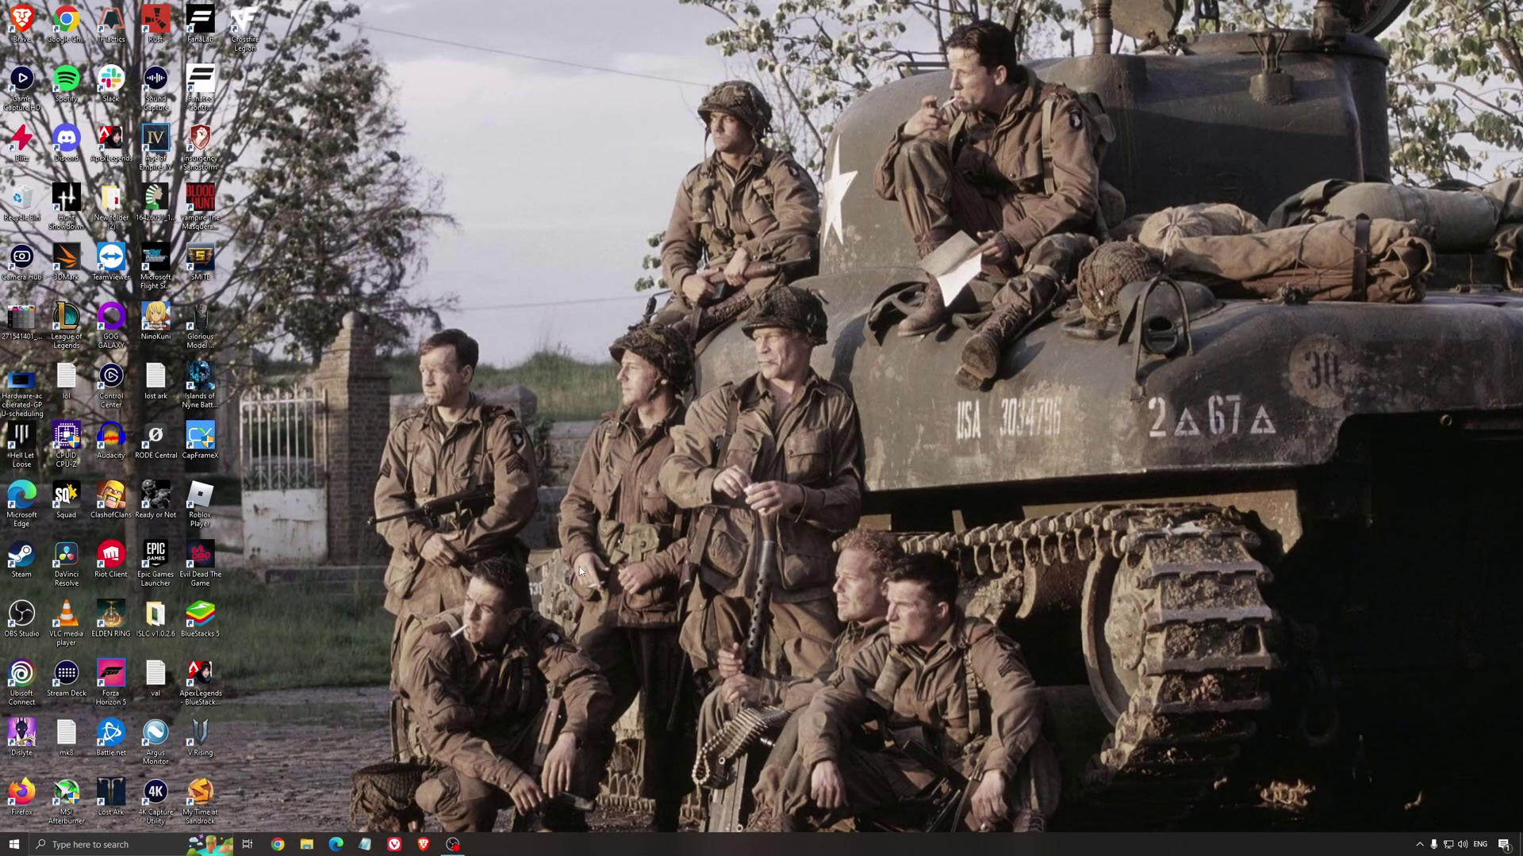
# - Open the Windows Game Mode settings, and check the Game Mode, Xbox Game Bar and Captures options
pyautogui.click(133, 846)
pyautogui.write('game mo')
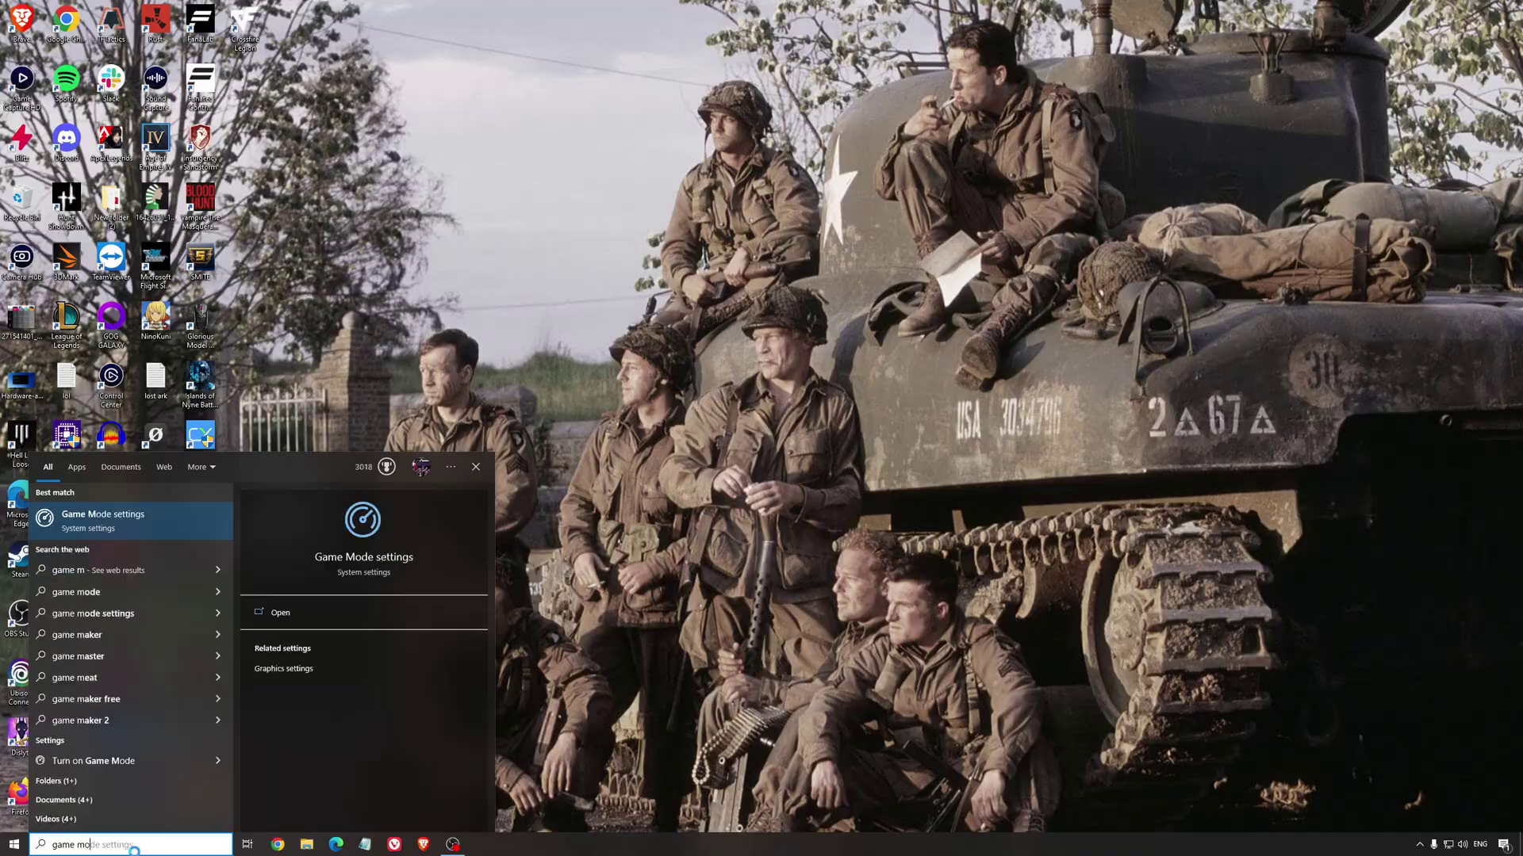
pyautogui.press('Return')
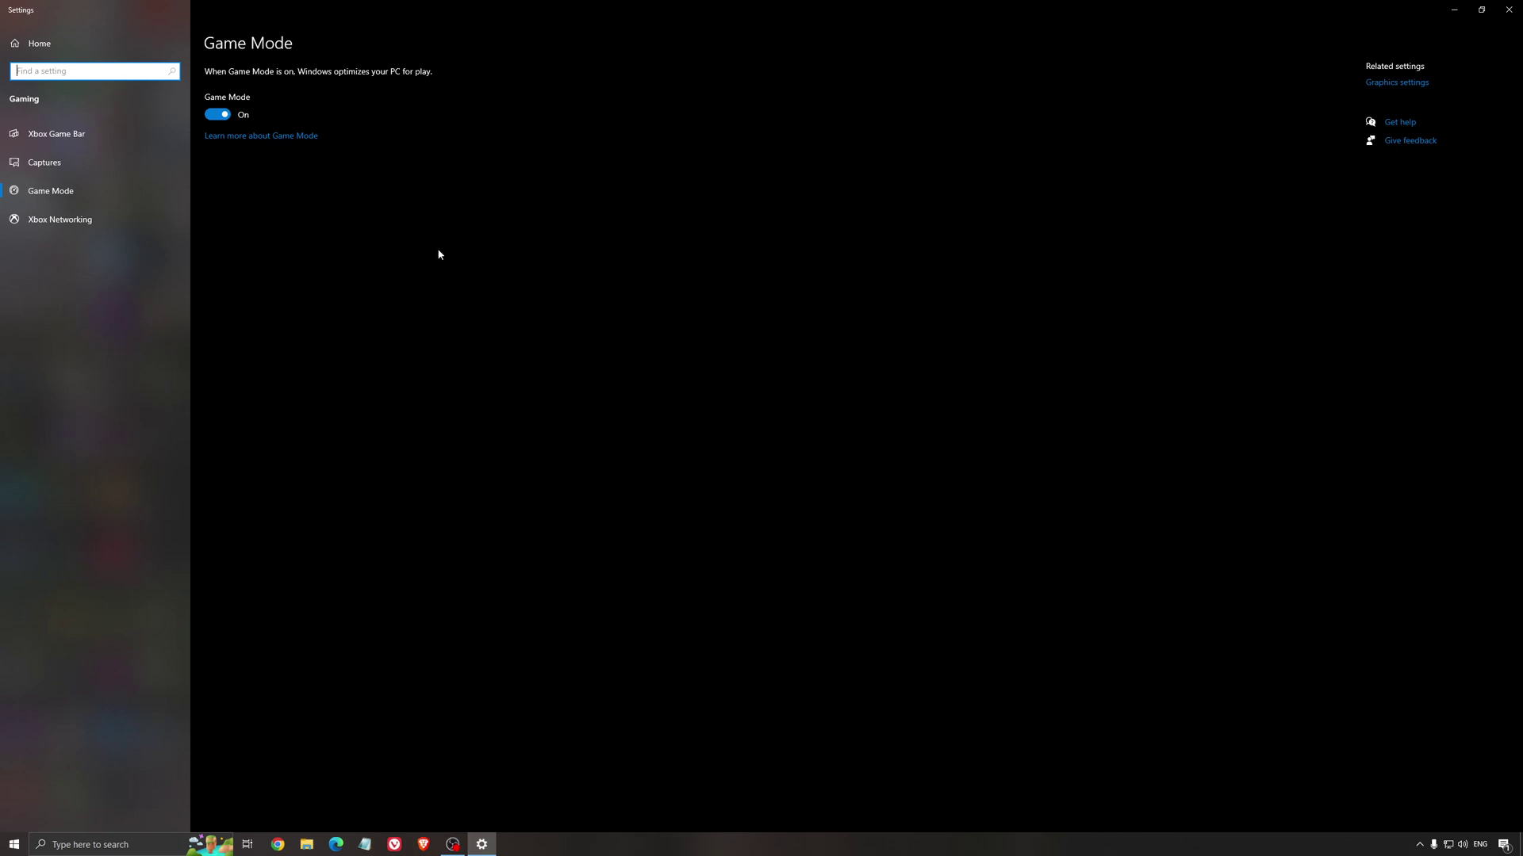
pyautogui.click(87, 137)
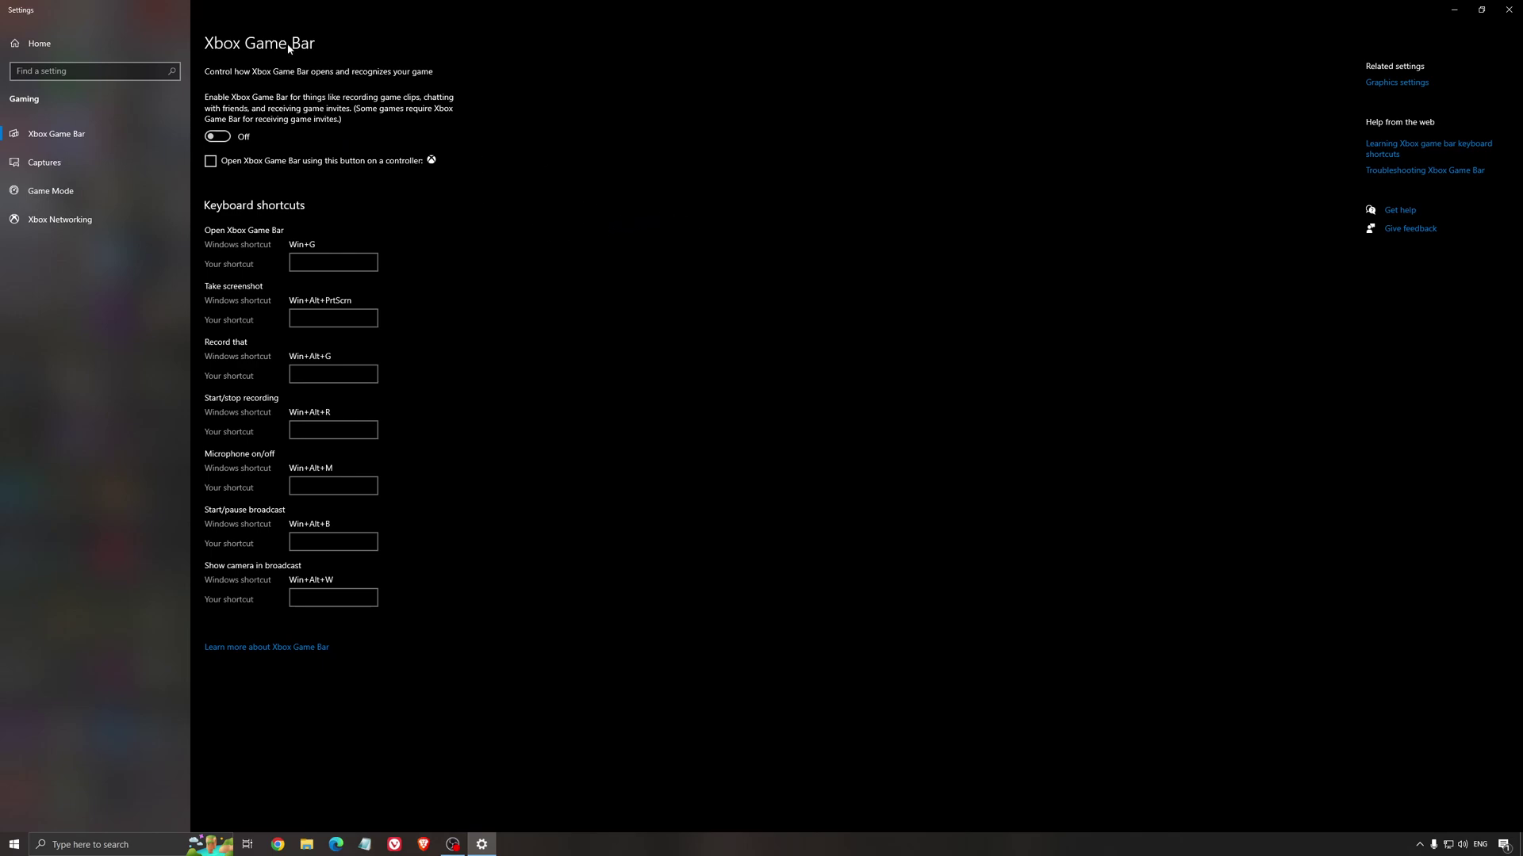
pyautogui.click(75, 164)
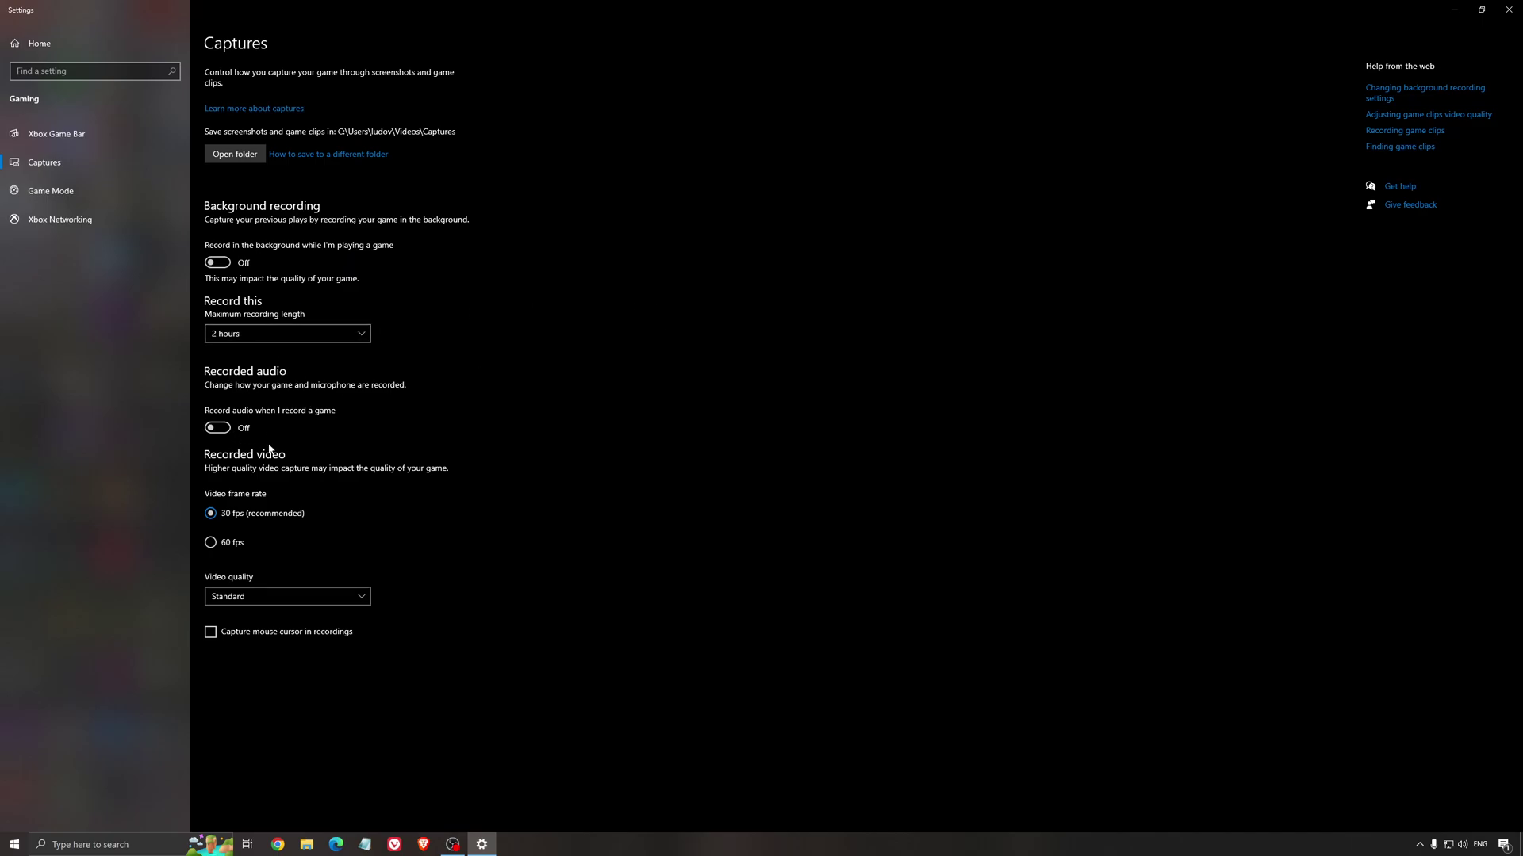
pyautogui.click(1509, 10)
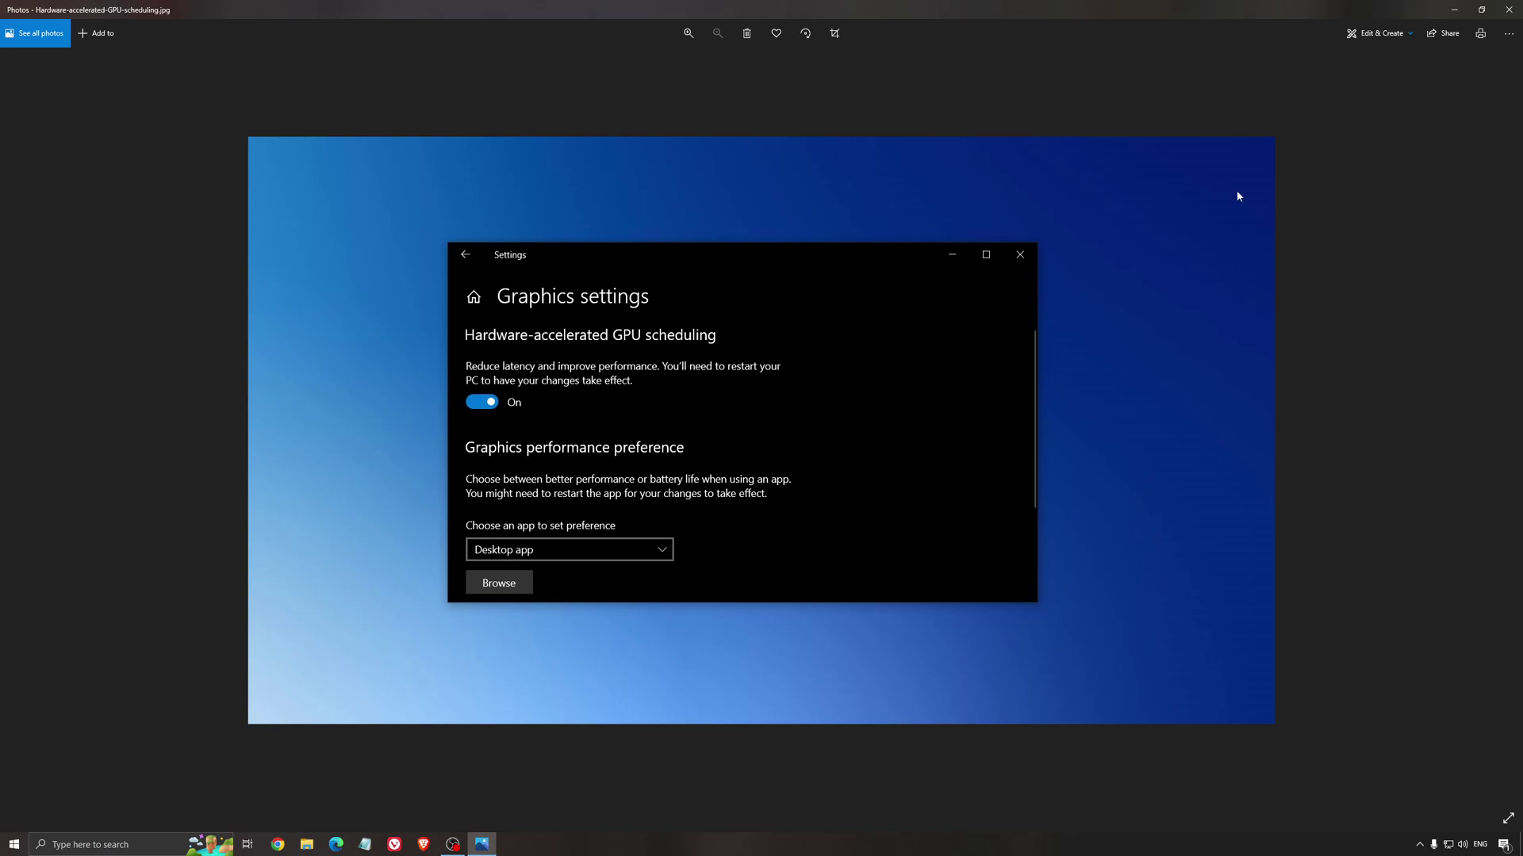
# - Close the GPU scheduling image, and check the global graphics settings in AMD Software
pyautogui.click(1509, 9)
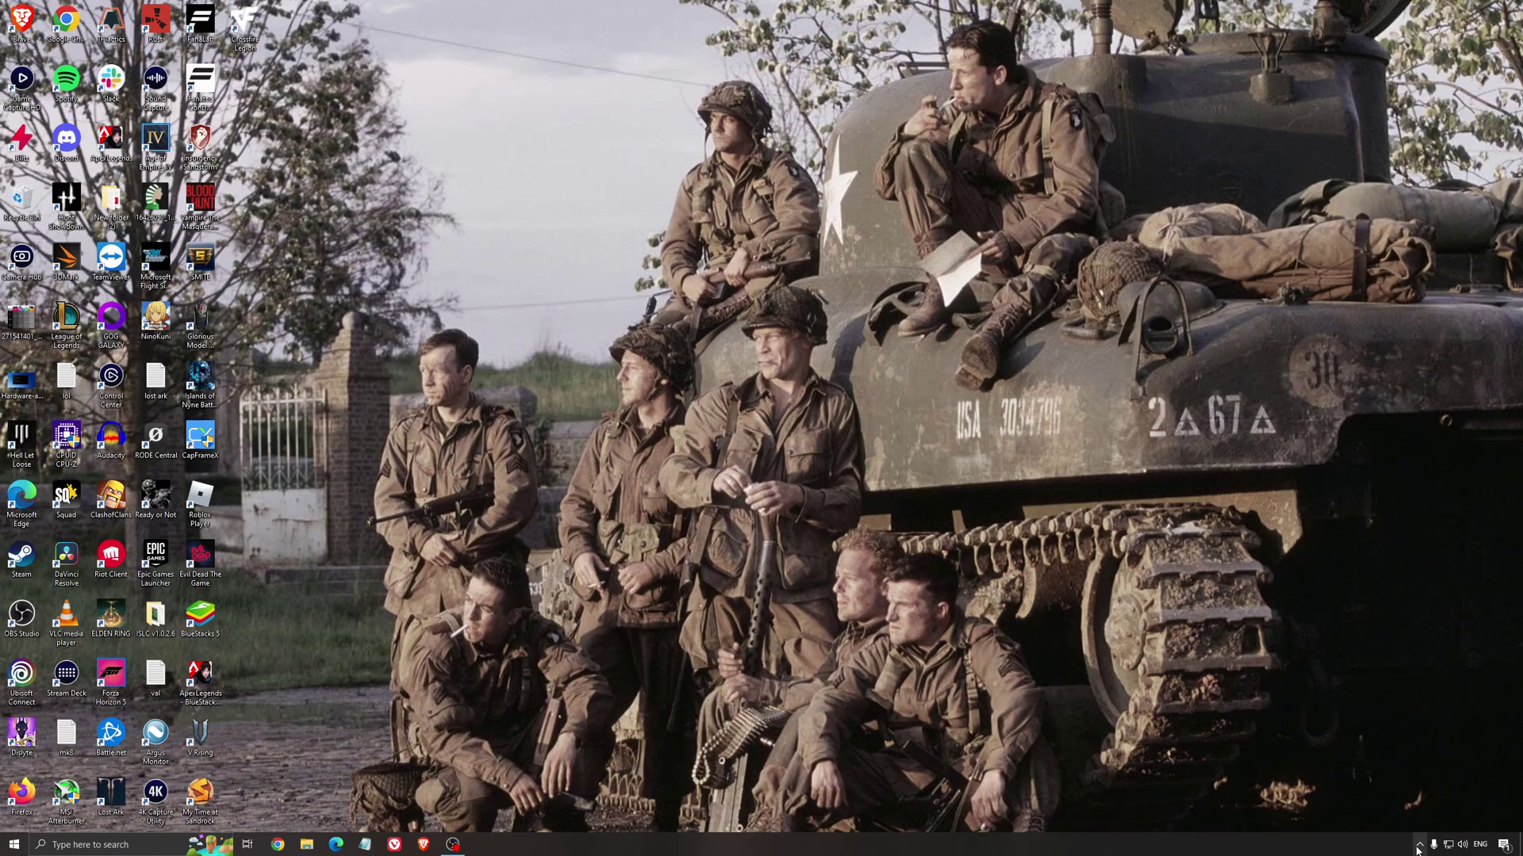
pyautogui.click(1418, 845)
pyautogui.click(1433, 797)
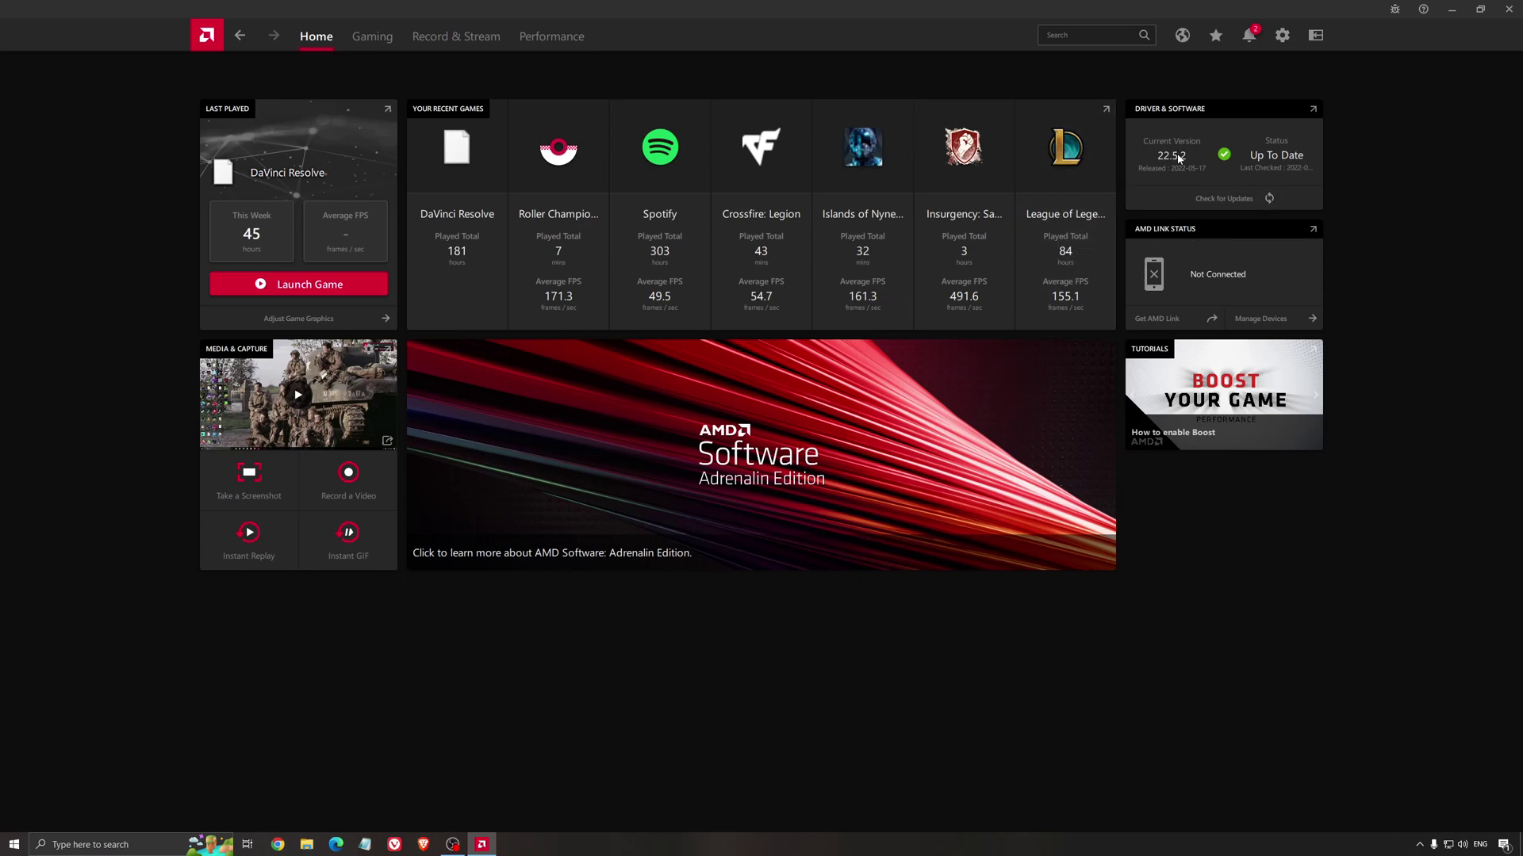
pyautogui.click(1216, 200)
pyautogui.click(378, 38)
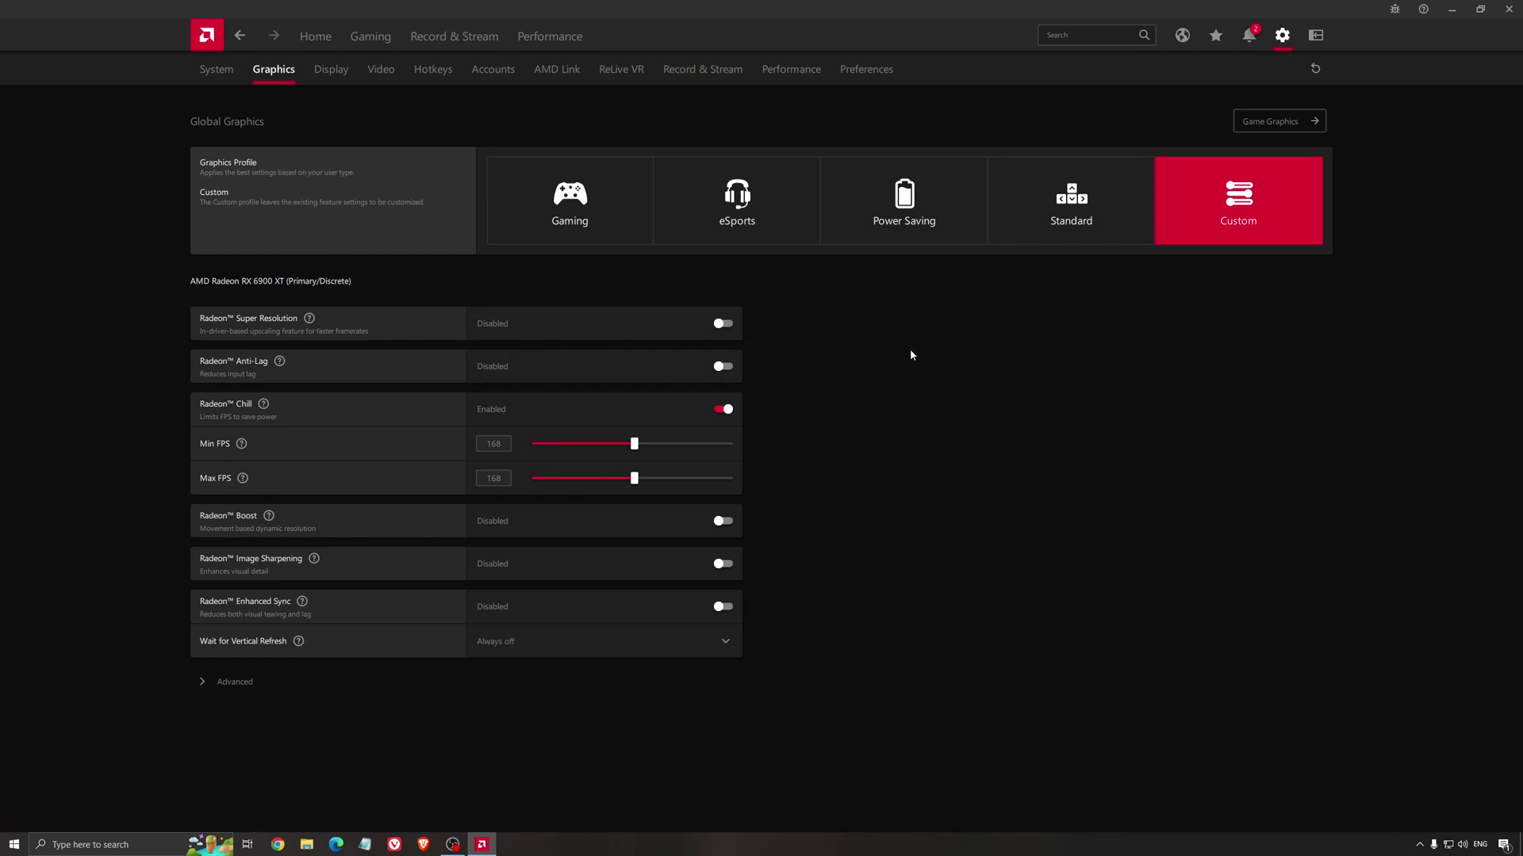
pyautogui.click(1507, 11)
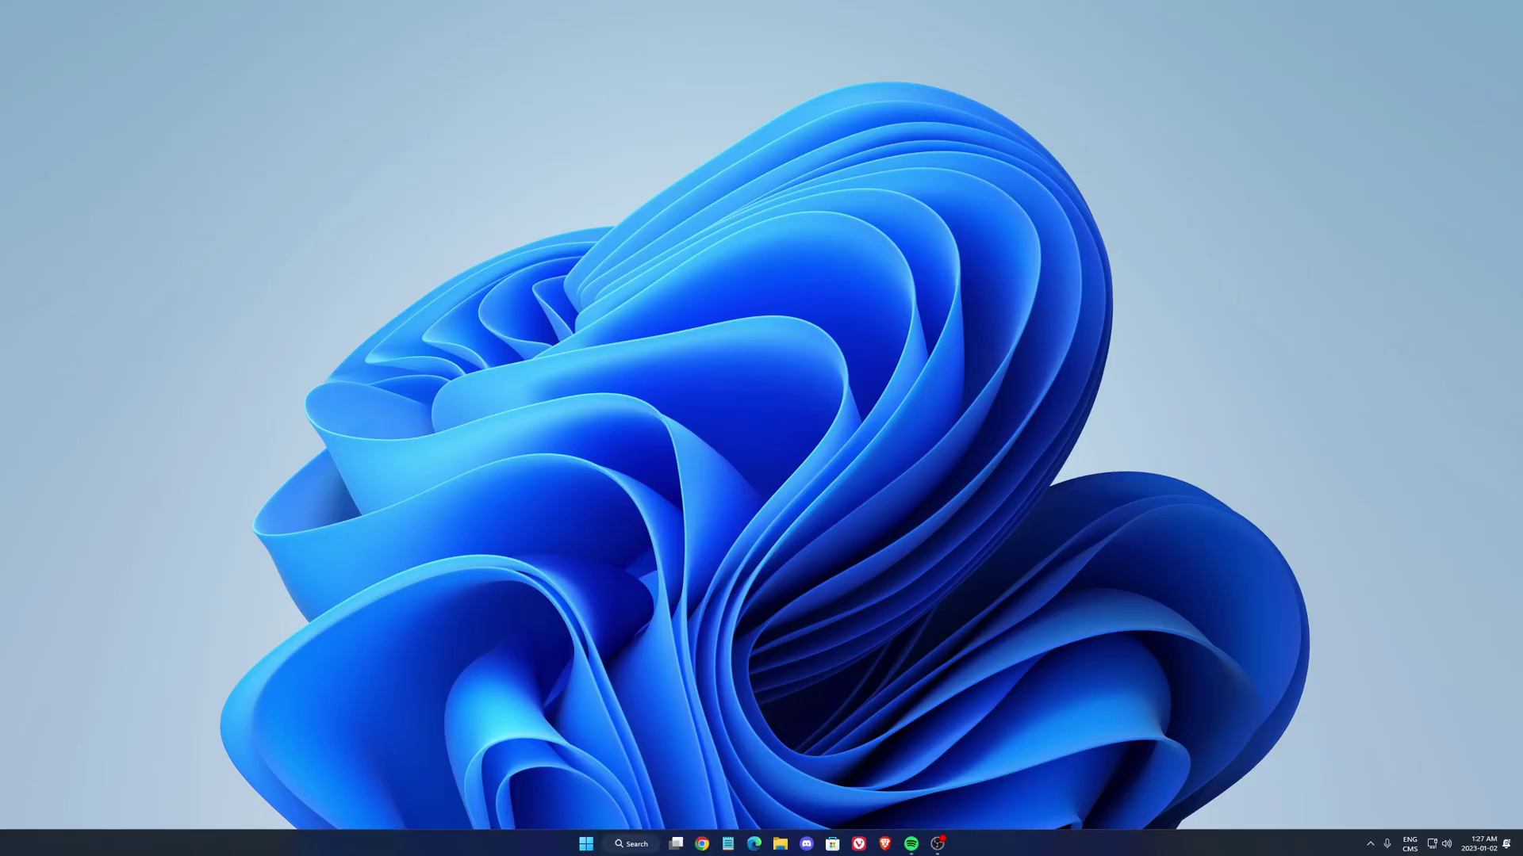
# - Switch to NVIDIA Control Panel and review the global 3D settings through Low Latency Mode
pyautogui.click(1370, 842)
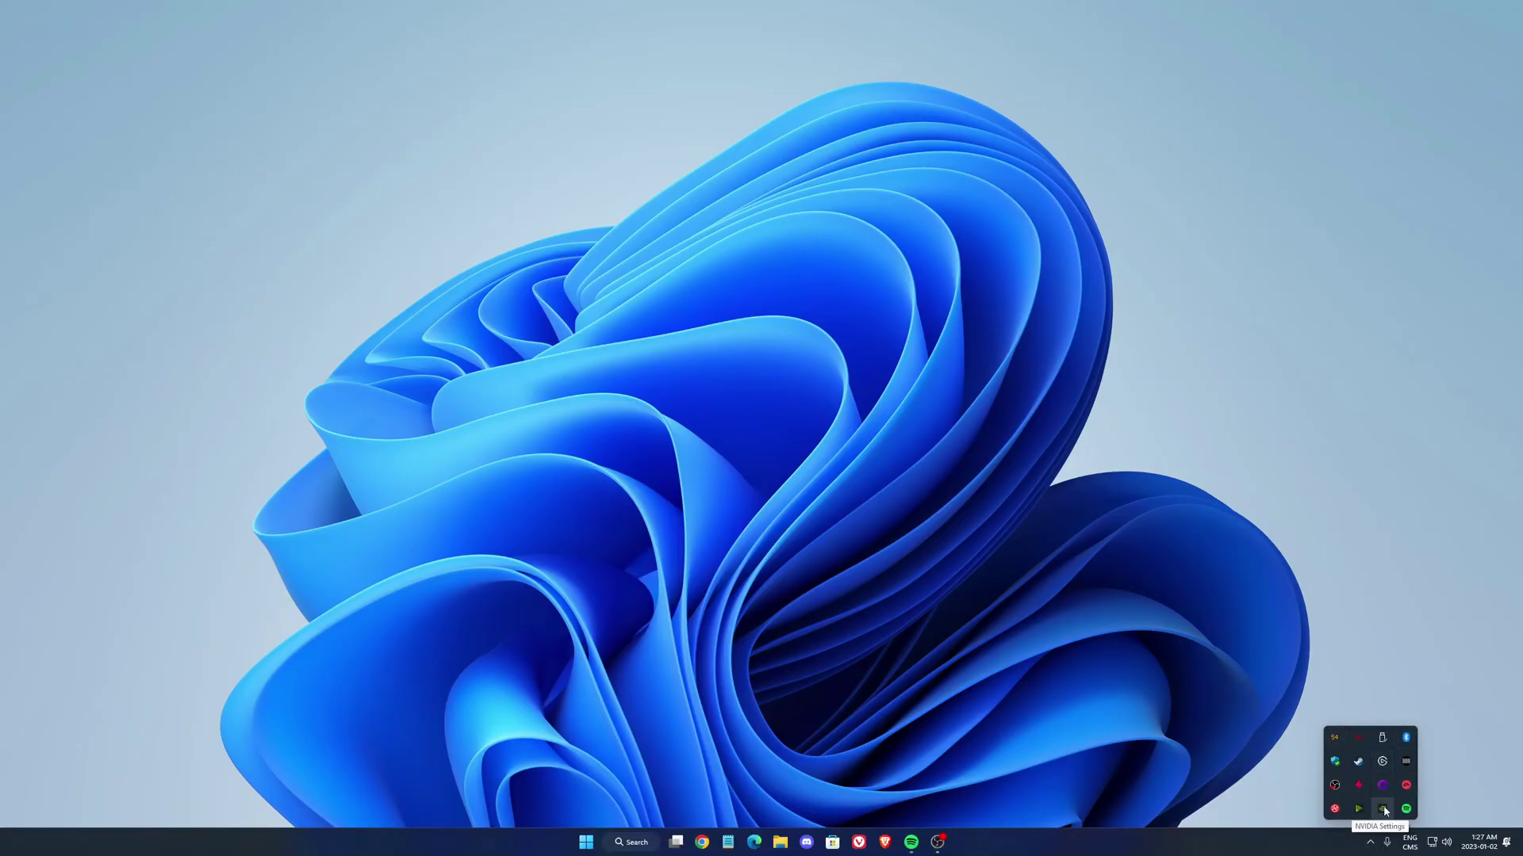
pyautogui.rightClick(1384, 810)
pyautogui.click(1393, 825)
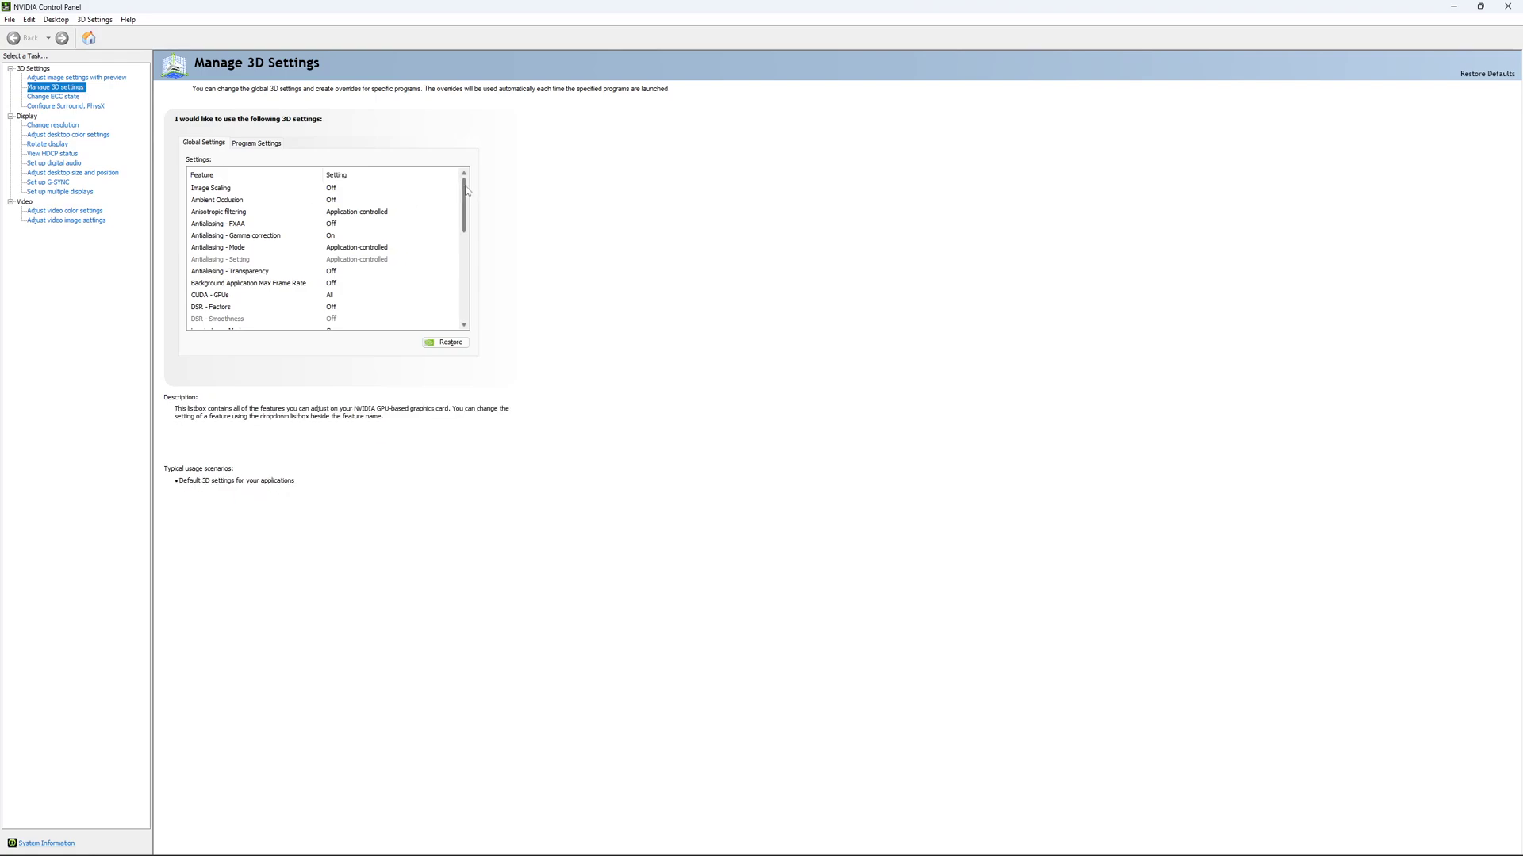
pyautogui.moveTo(466, 187); pyautogui.dragTo(472, 225)
pyautogui.moveTo(224, 240)
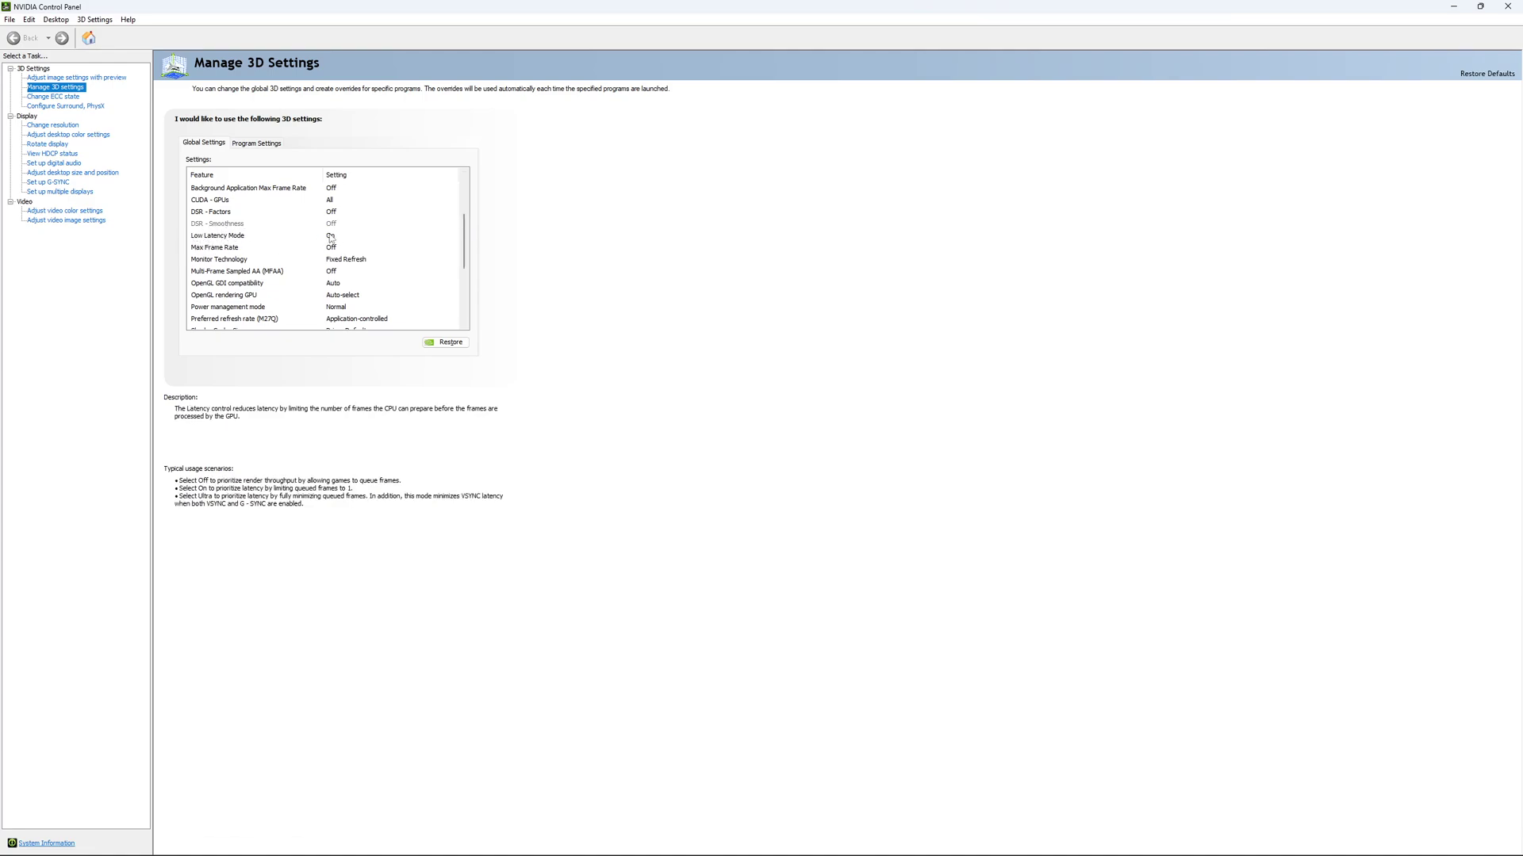
pyautogui.scroll(-1, 411, 226)
pyautogui.moveTo(412, 225)
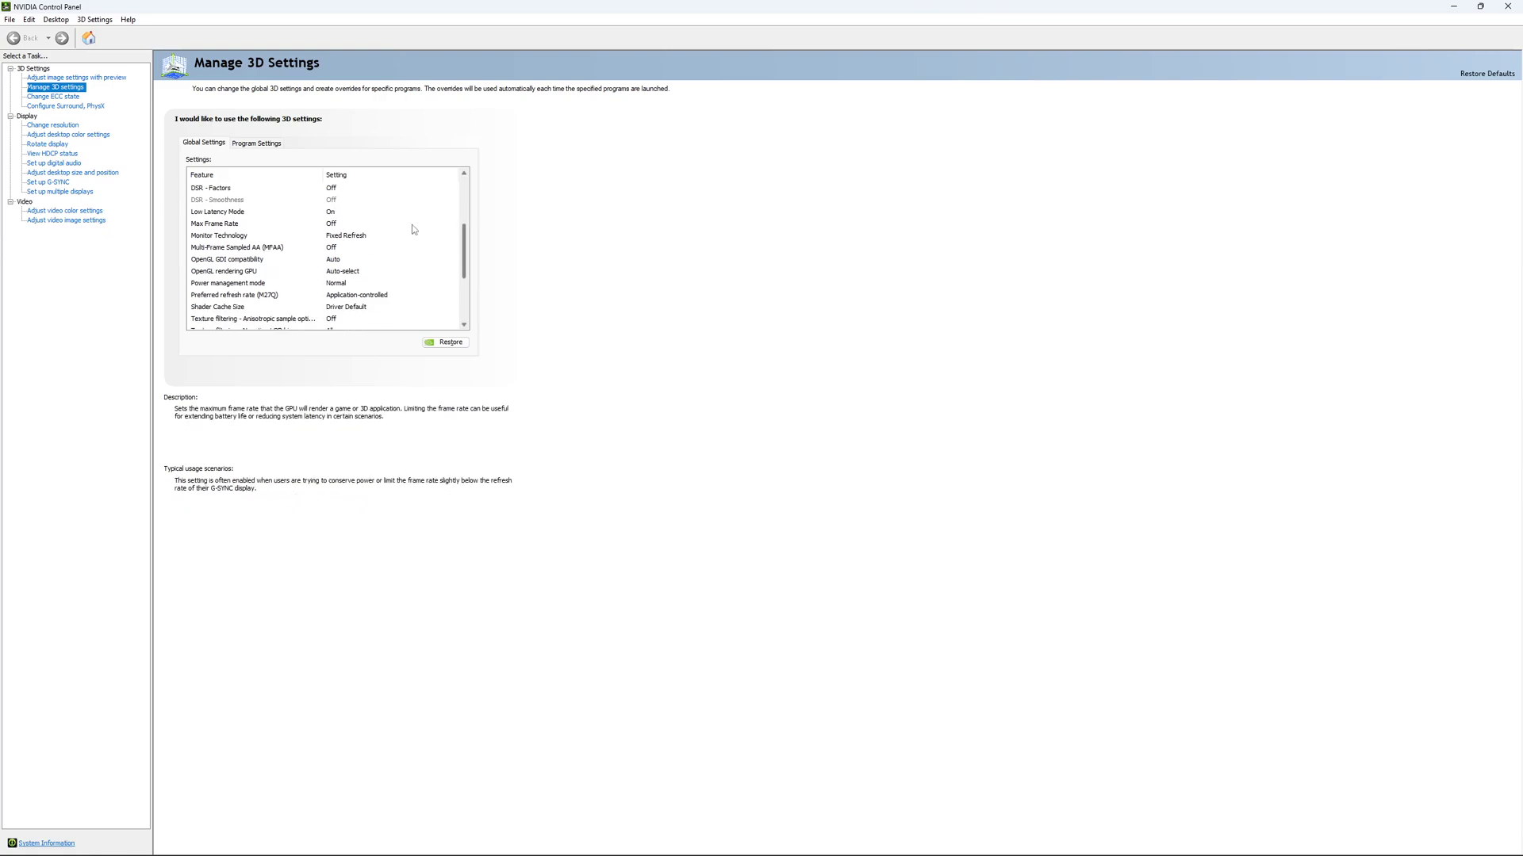
# - Try a Max Frame Rate limit of 167 FPS in the global 3D settings, and set it back to Off
pyautogui.click(325, 225)
pyautogui.click(326, 226)
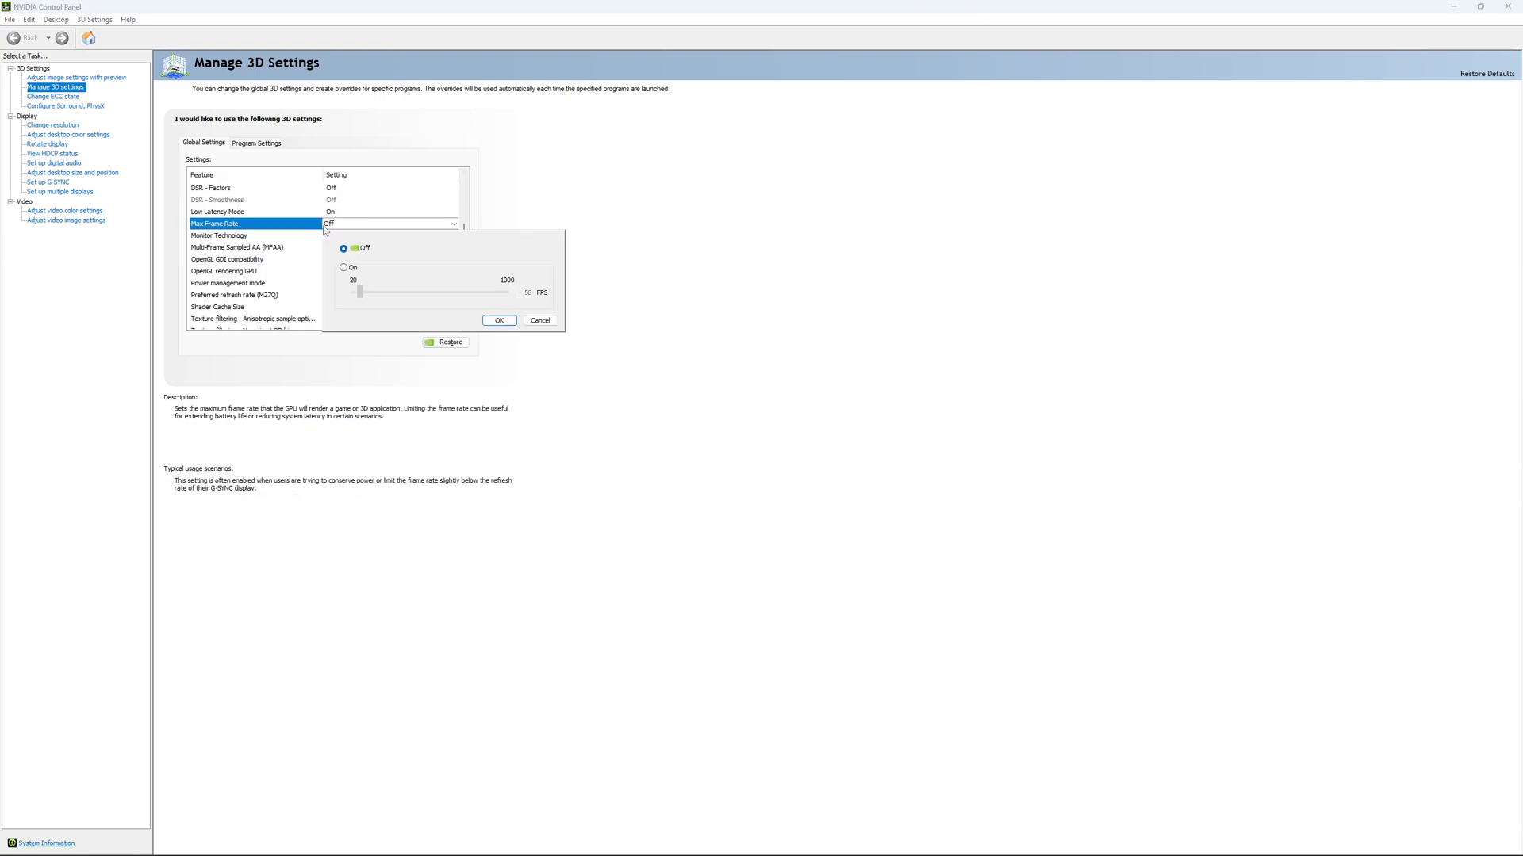
pyautogui.click(344, 269)
pyautogui.click(368, 293)
pyautogui.moveTo(373, 300); pyautogui.dragTo(382, 305)
pyautogui.moveTo(379, 302); pyautogui.dragTo(381, 303)
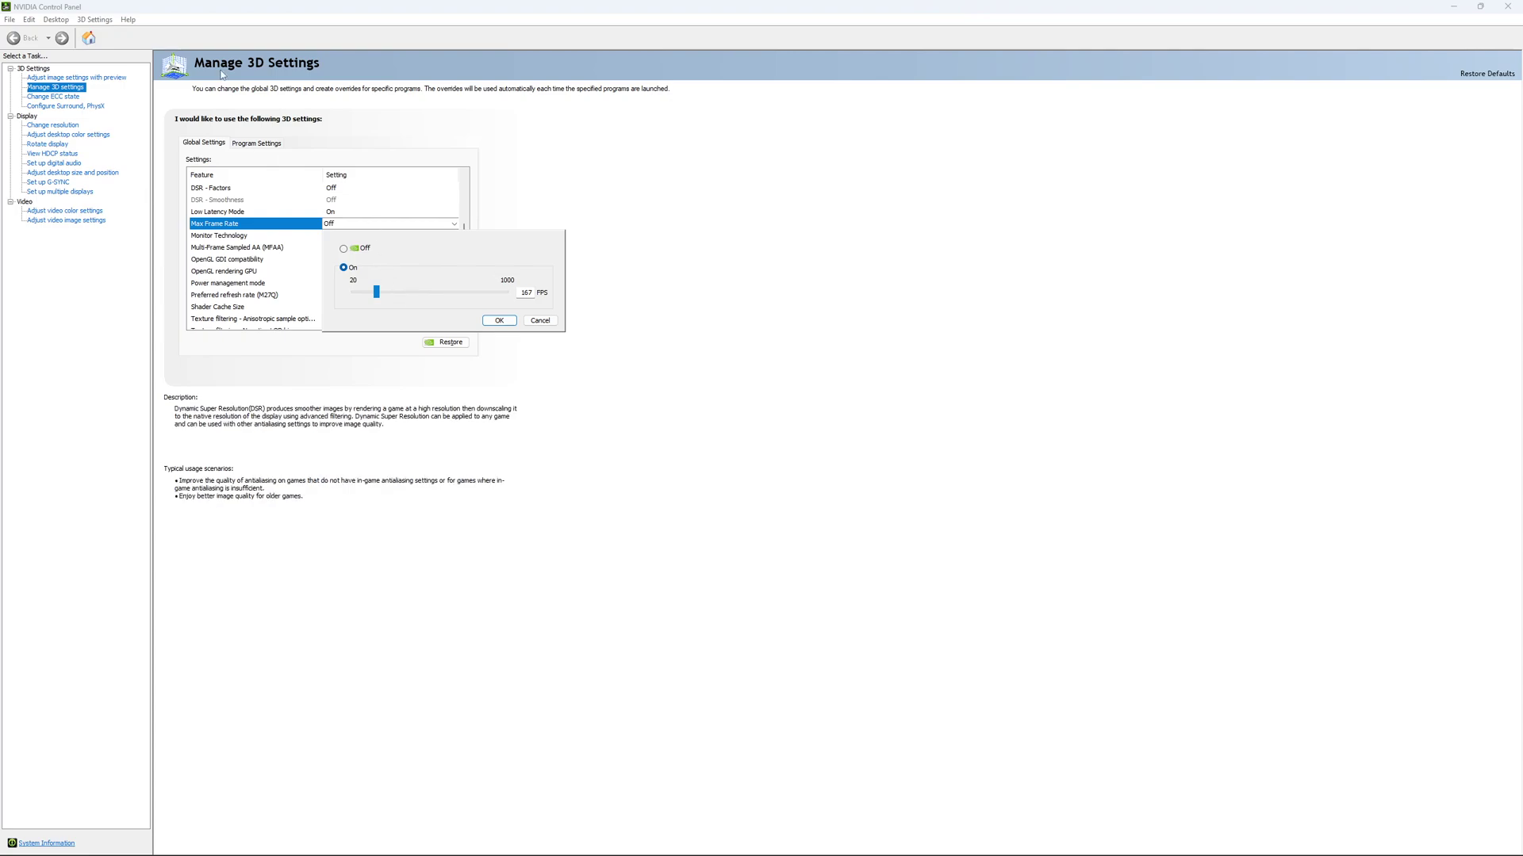
pyautogui.click(343, 248)
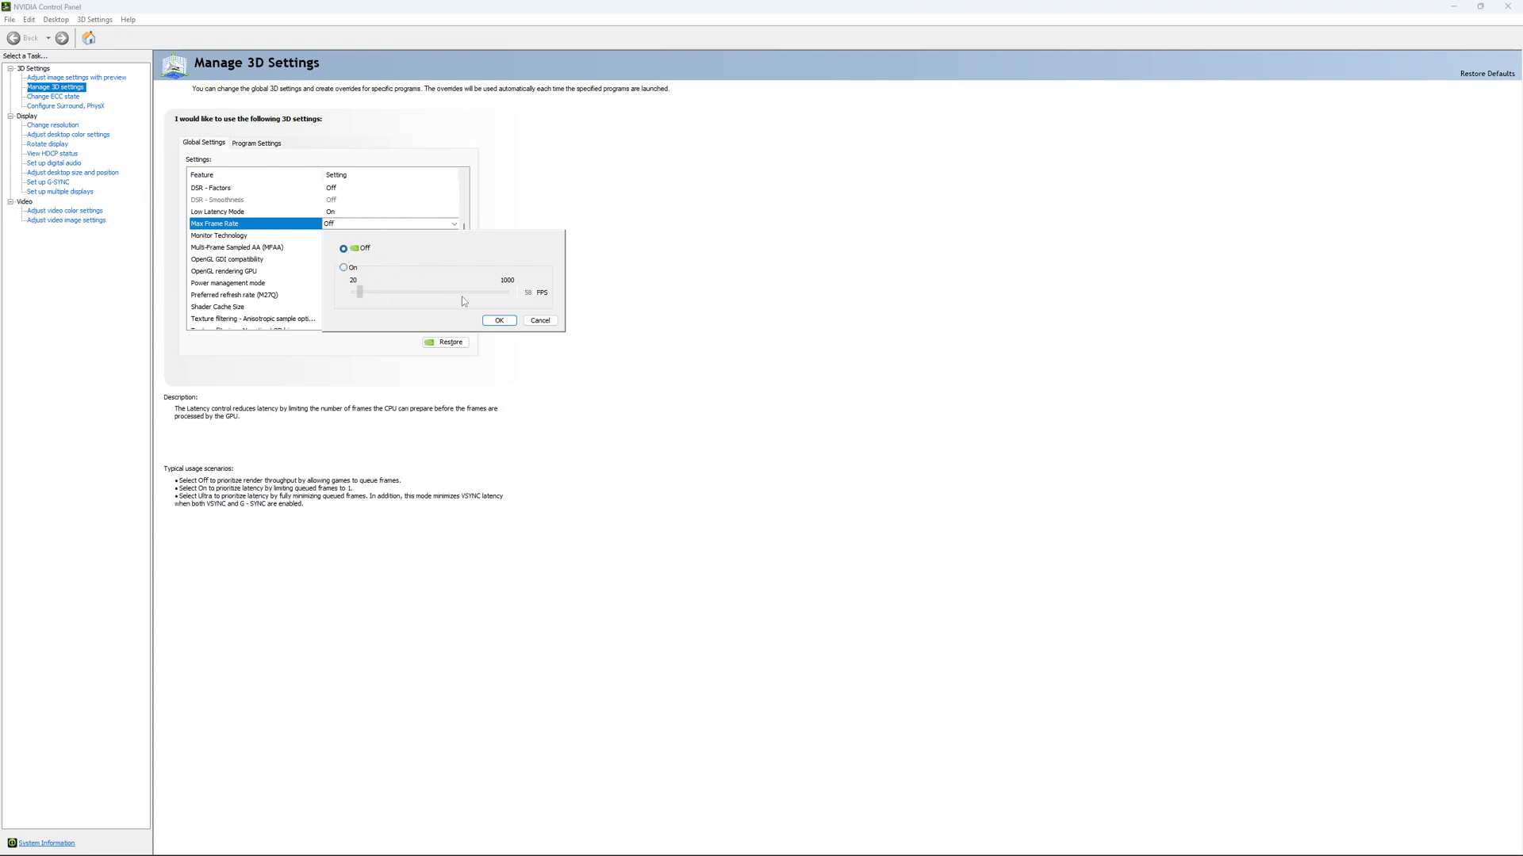
pyautogui.click(499, 321)
# - Check the remaining global 3D settings and the ECC state of the graphics card
pyautogui.scroll(-3, 470, 271)
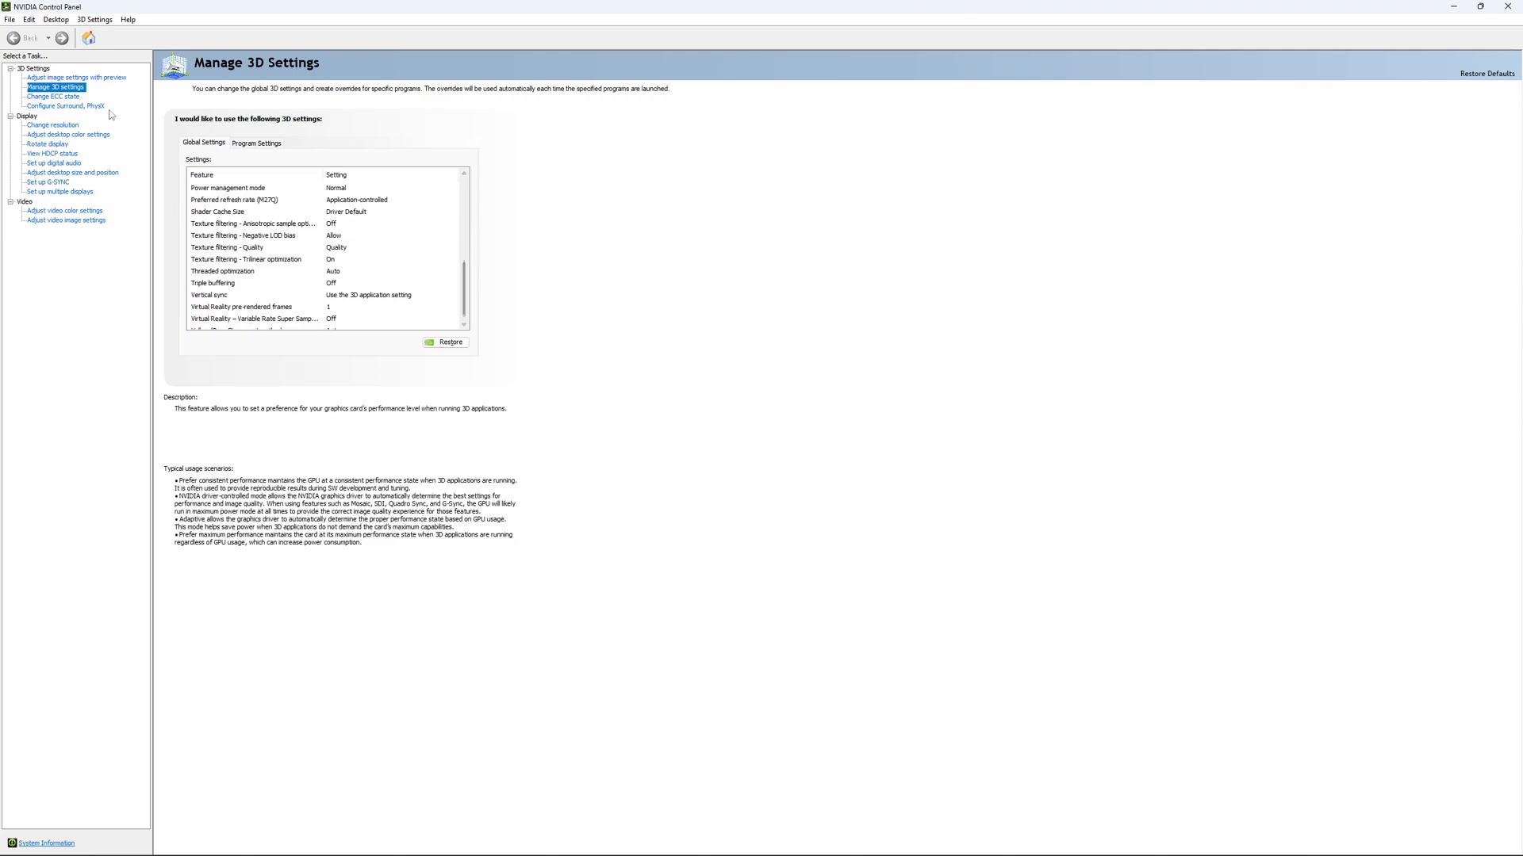
pyautogui.click(56, 96)
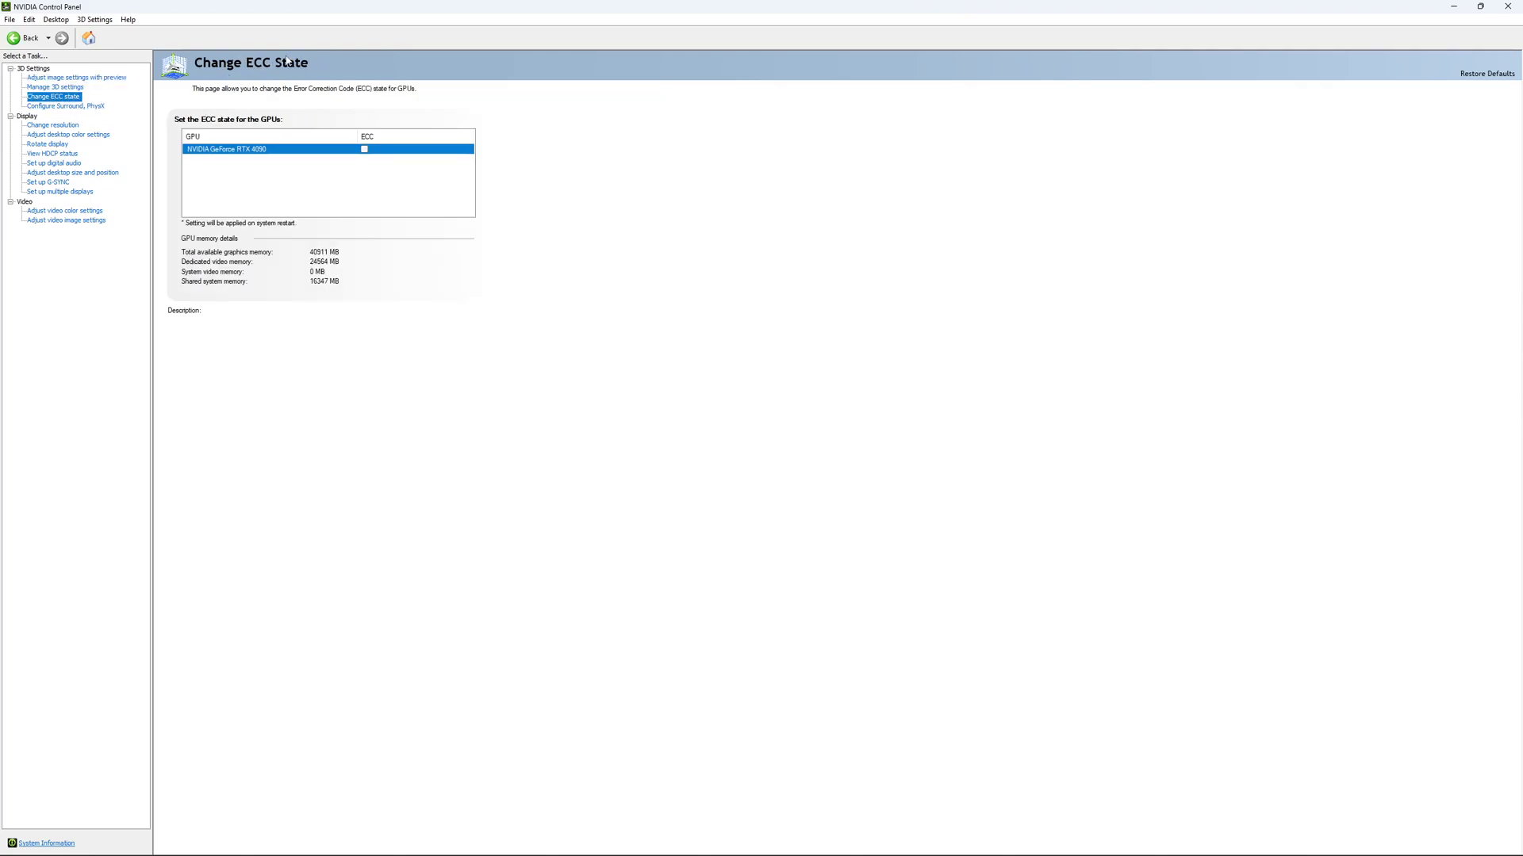
pyautogui.moveTo(367, 163)
# - Check the refresh rates offered for the M27Q display at its native resolution, and view the G-SYNC setup
pyautogui.click(52, 125)
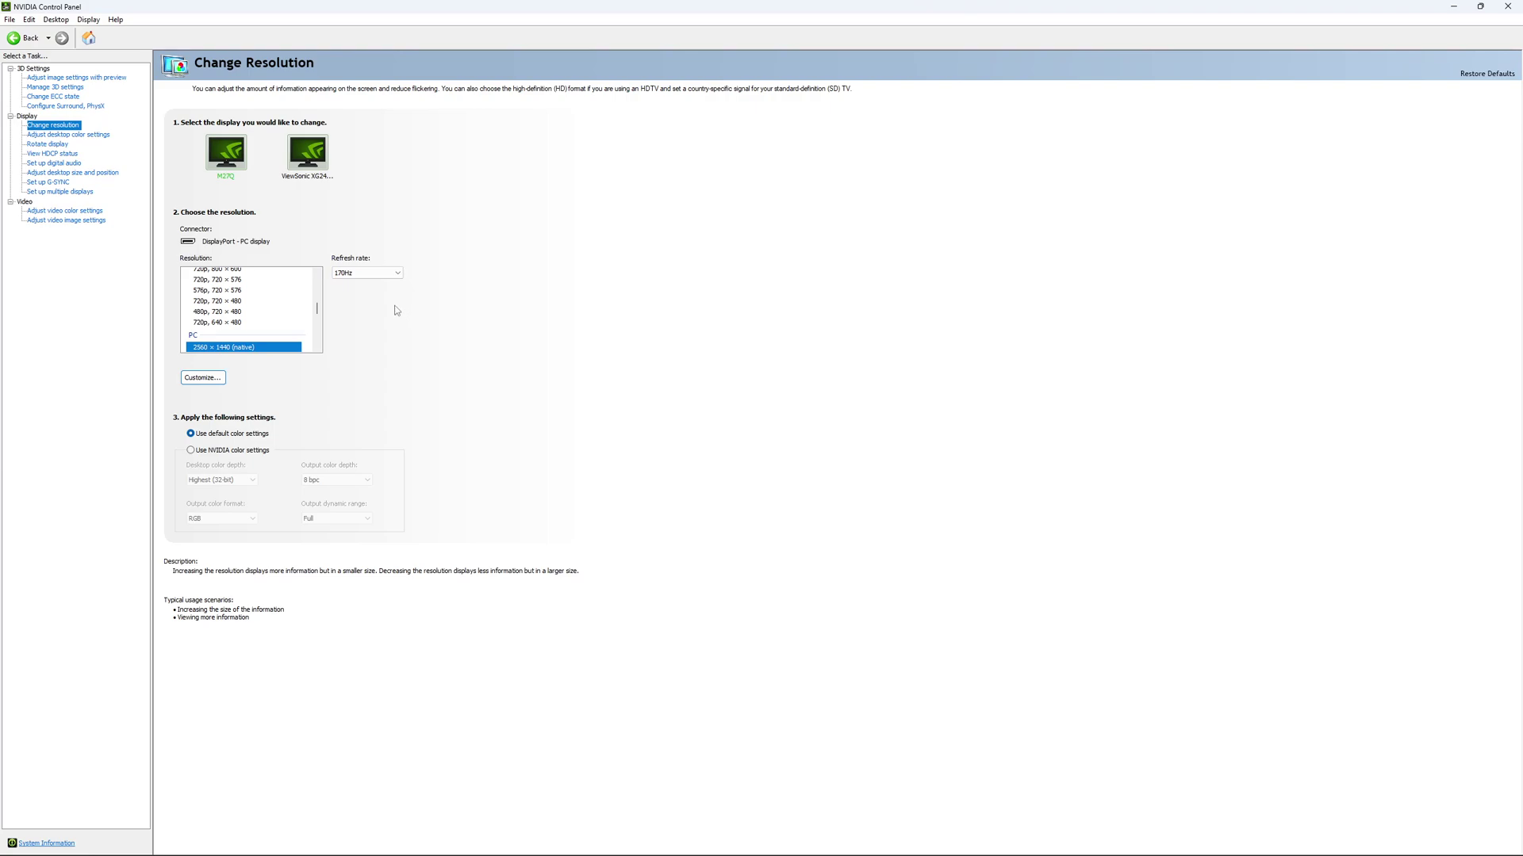
pyautogui.click(376, 274)
pyautogui.click(372, 272)
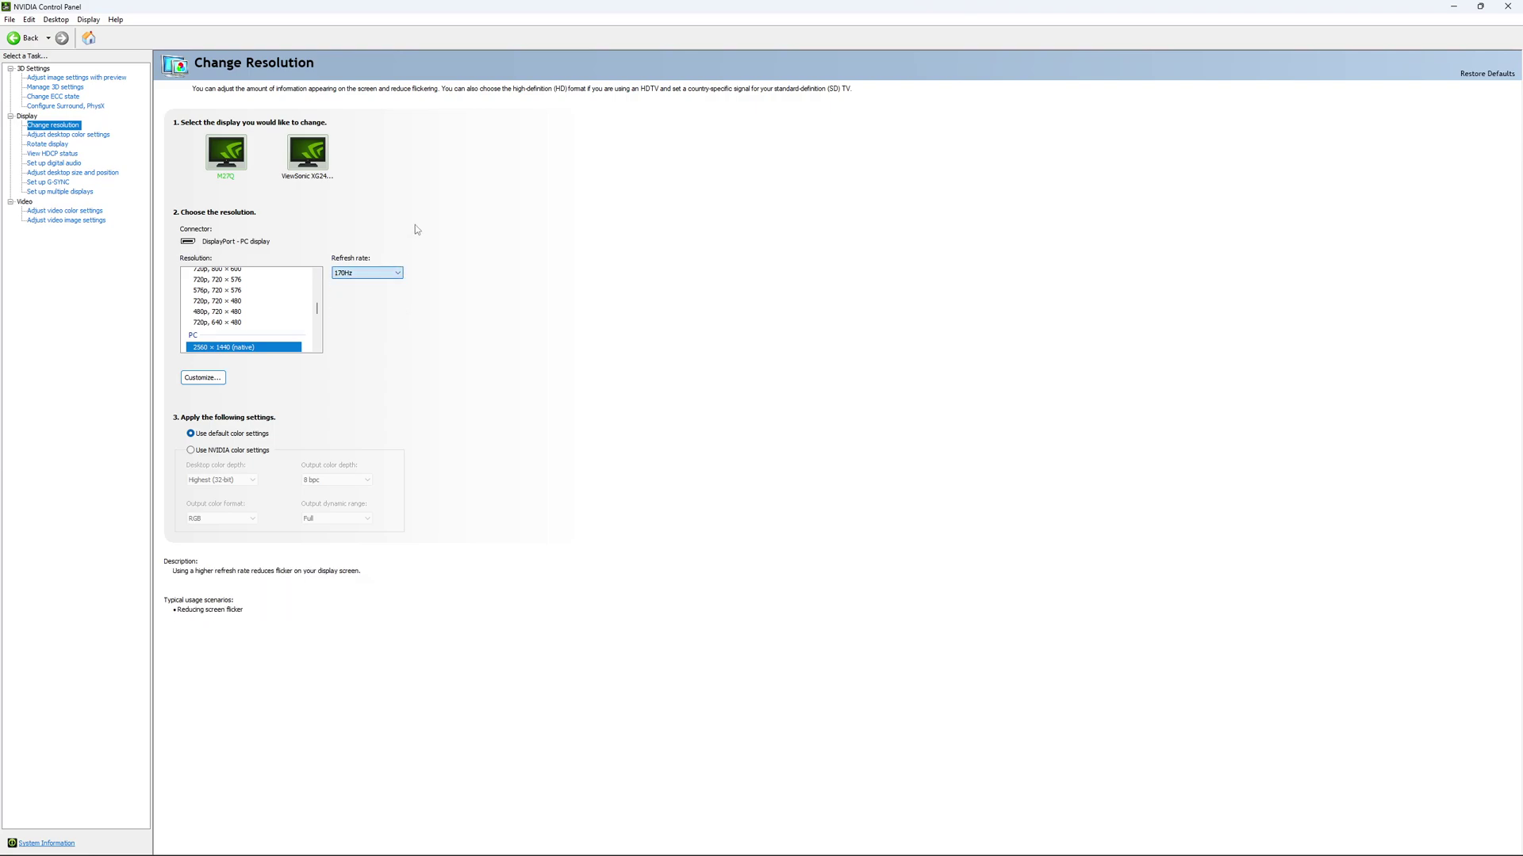
pyautogui.click(378, 275)
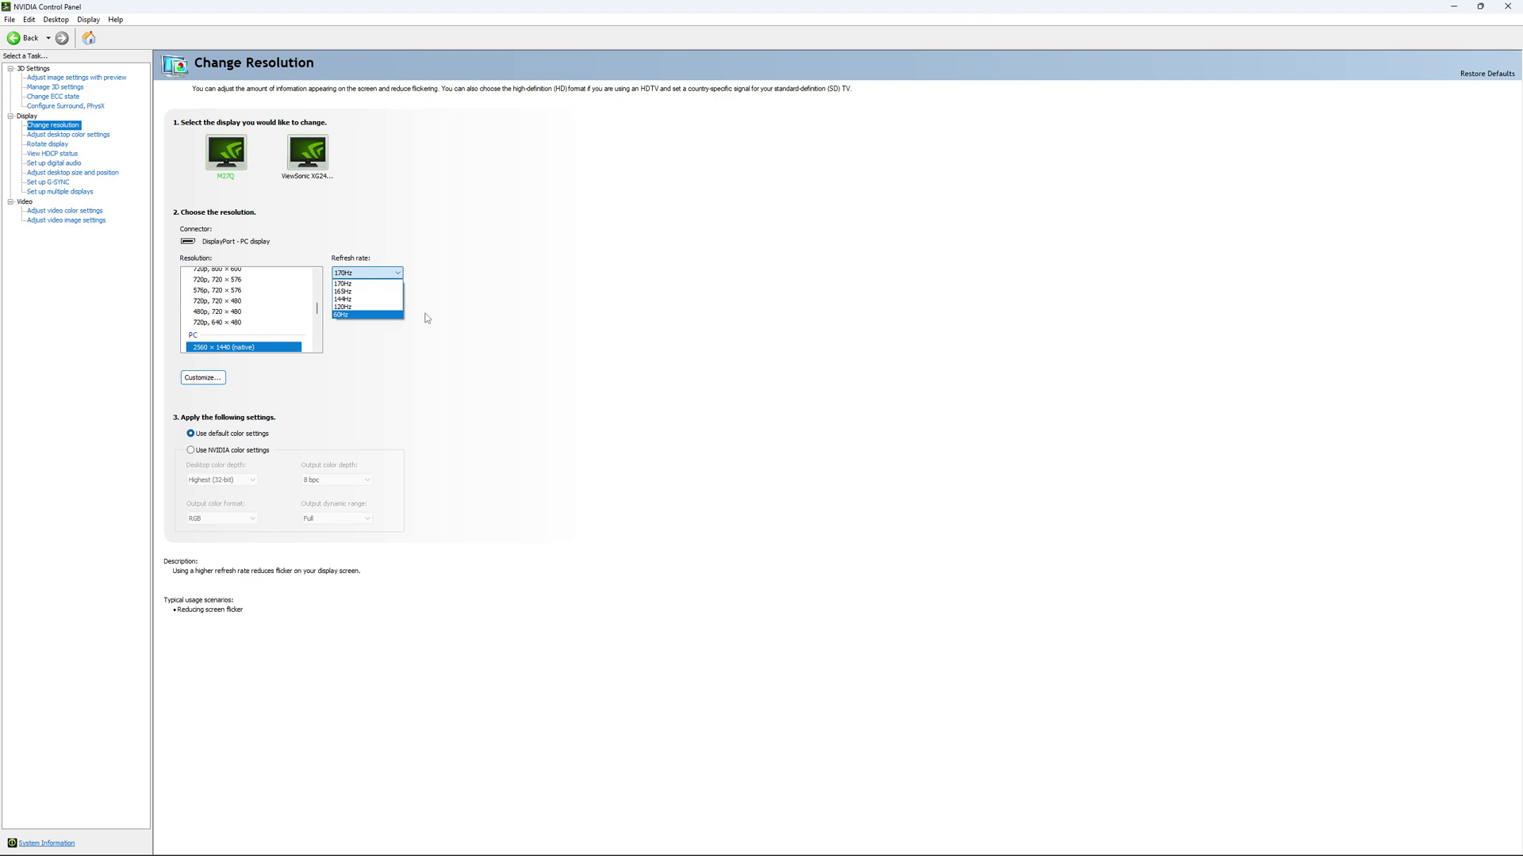
pyautogui.click(425, 316)
pyautogui.click(372, 273)
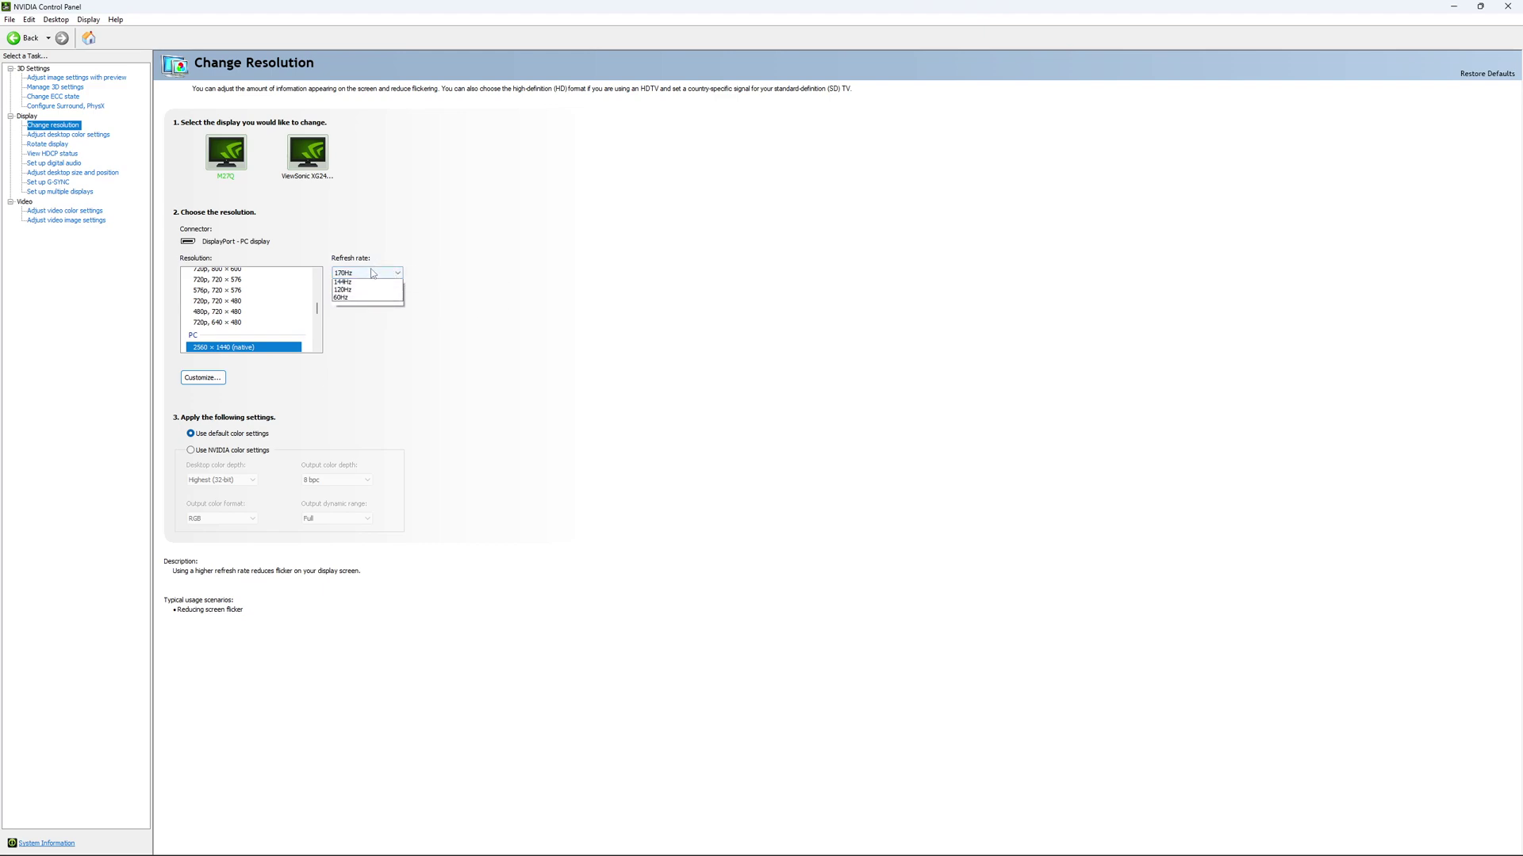
pyautogui.click(504, 282)
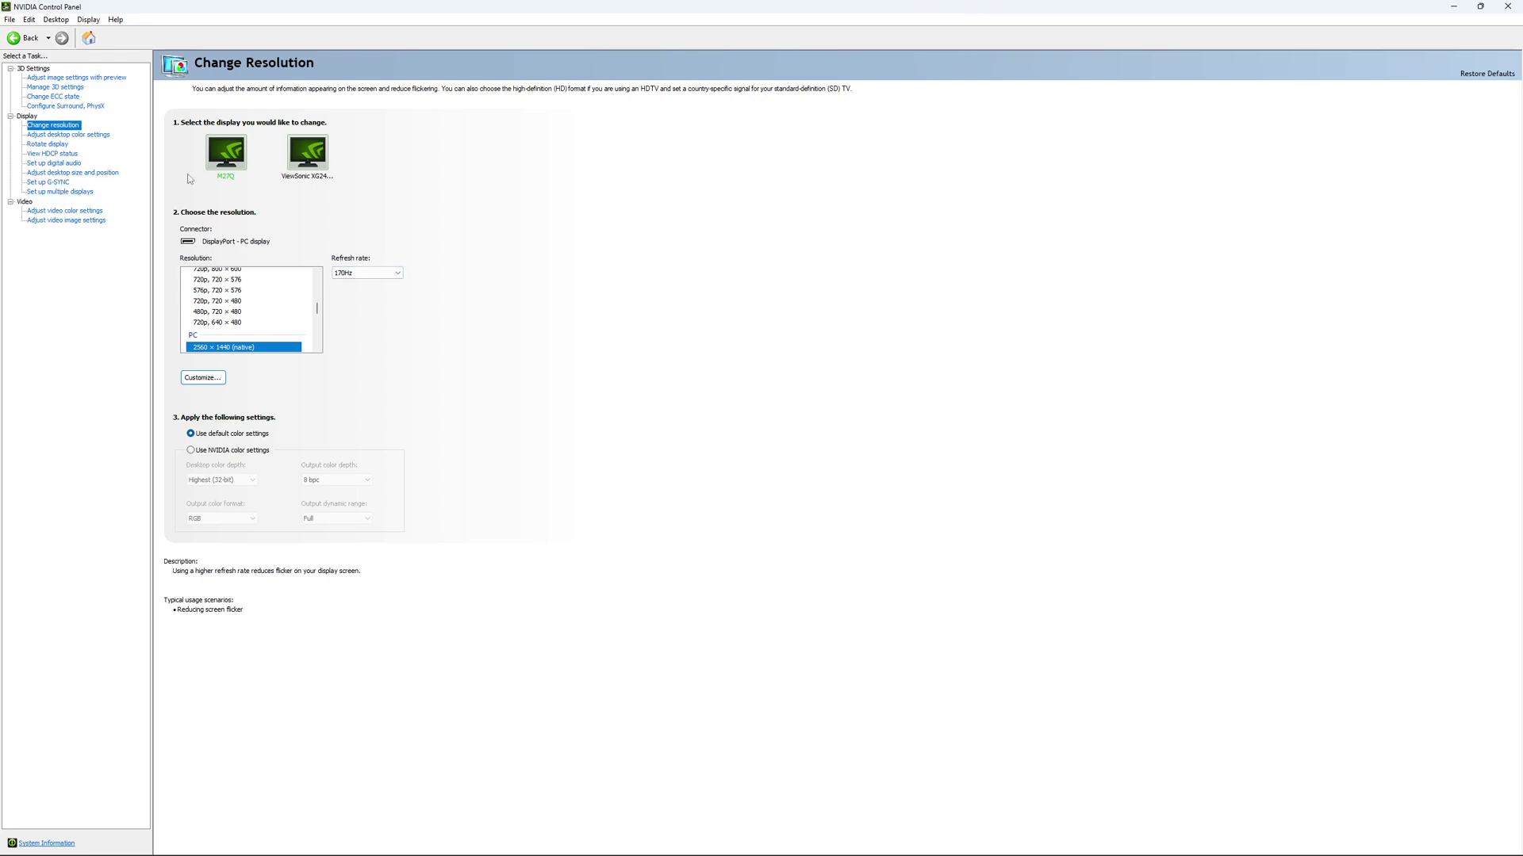
pyautogui.click(49, 182)
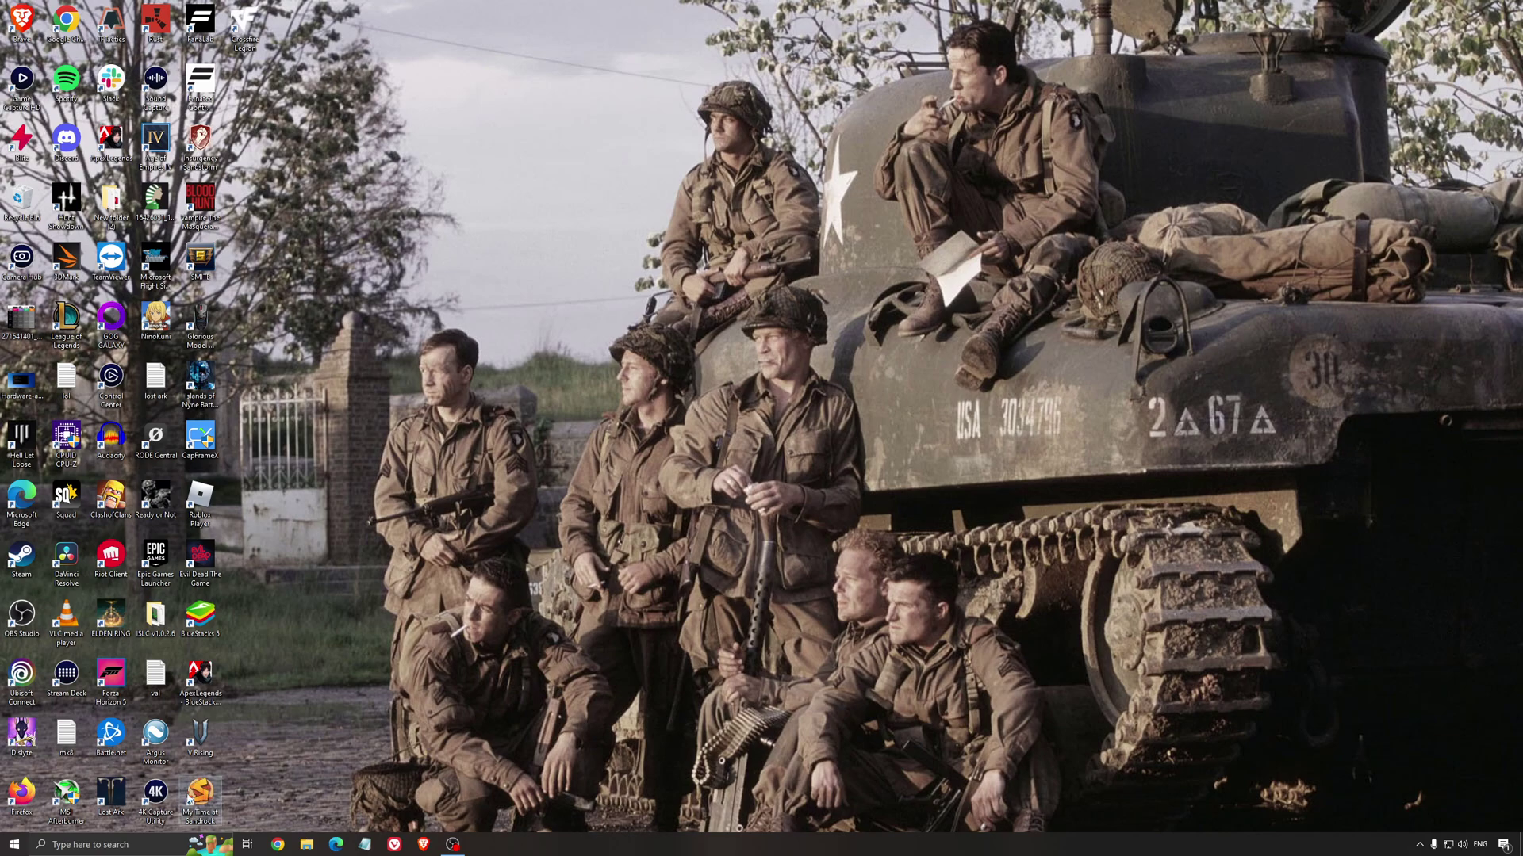
# - Search Windows for "en"
pyautogui.click(146, 846)
pyautogui.write('en')
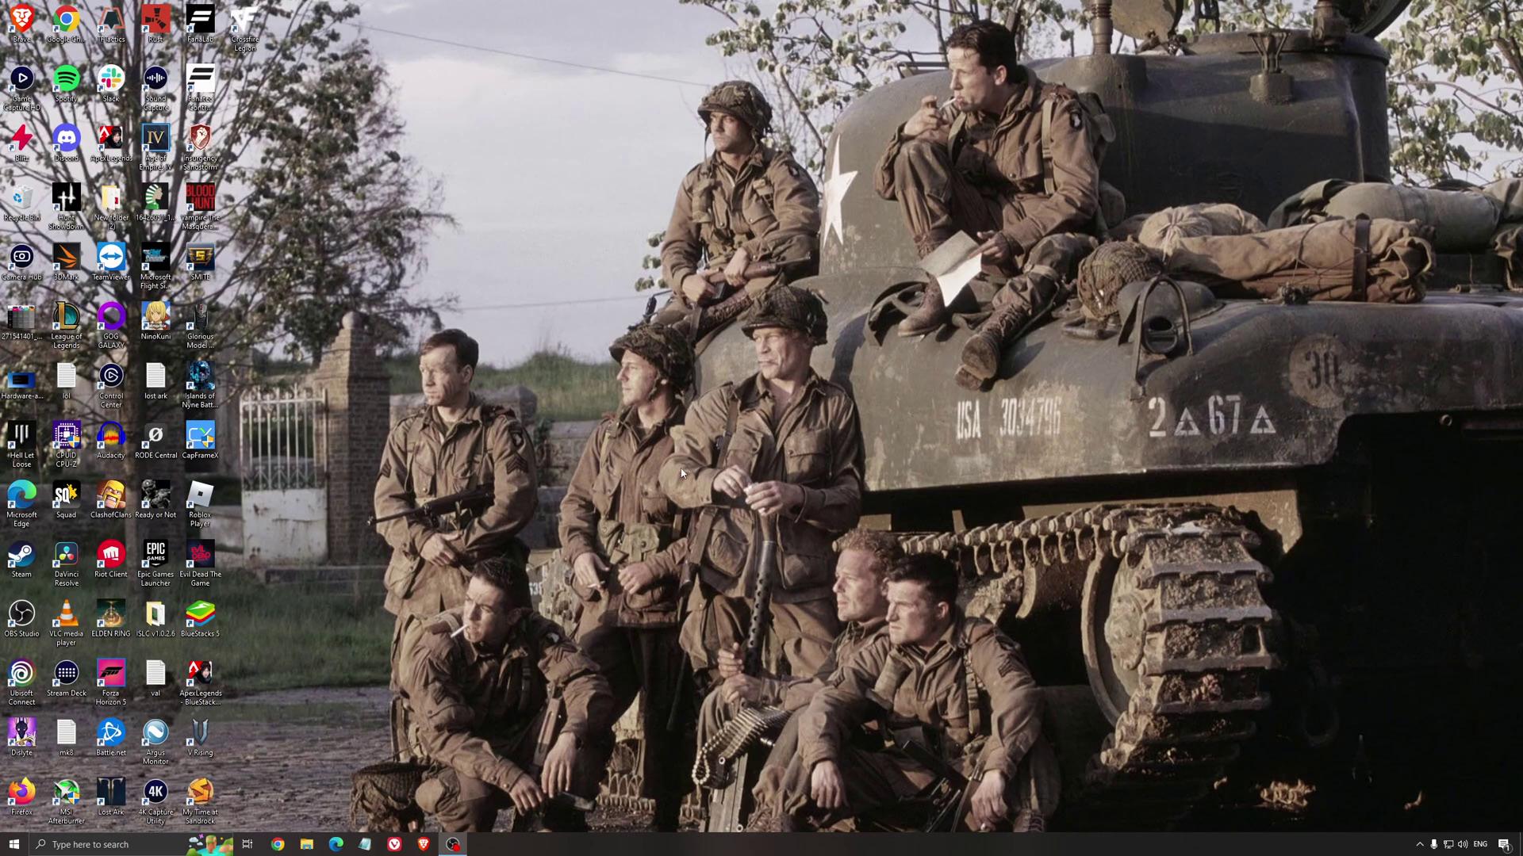
# - Open Intelligent Standby List Cleaner, start its monitoring with a 16000 MB free-memory threshold, and minimize it
pyautogui.doubleClick(156, 617)
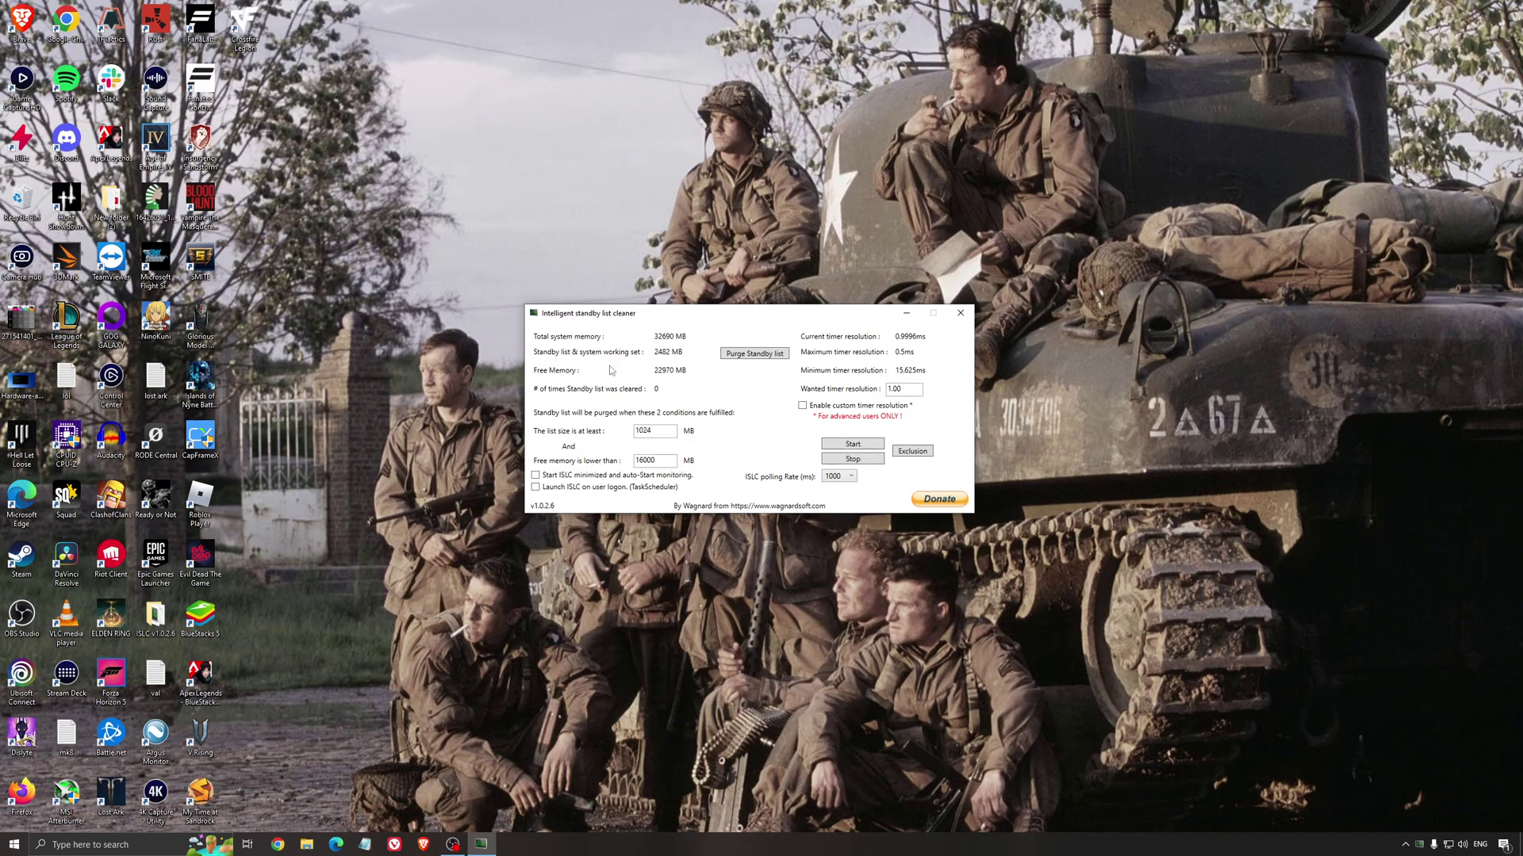
pyautogui.moveTo(638, 320); pyautogui.dragTo(628, 333)
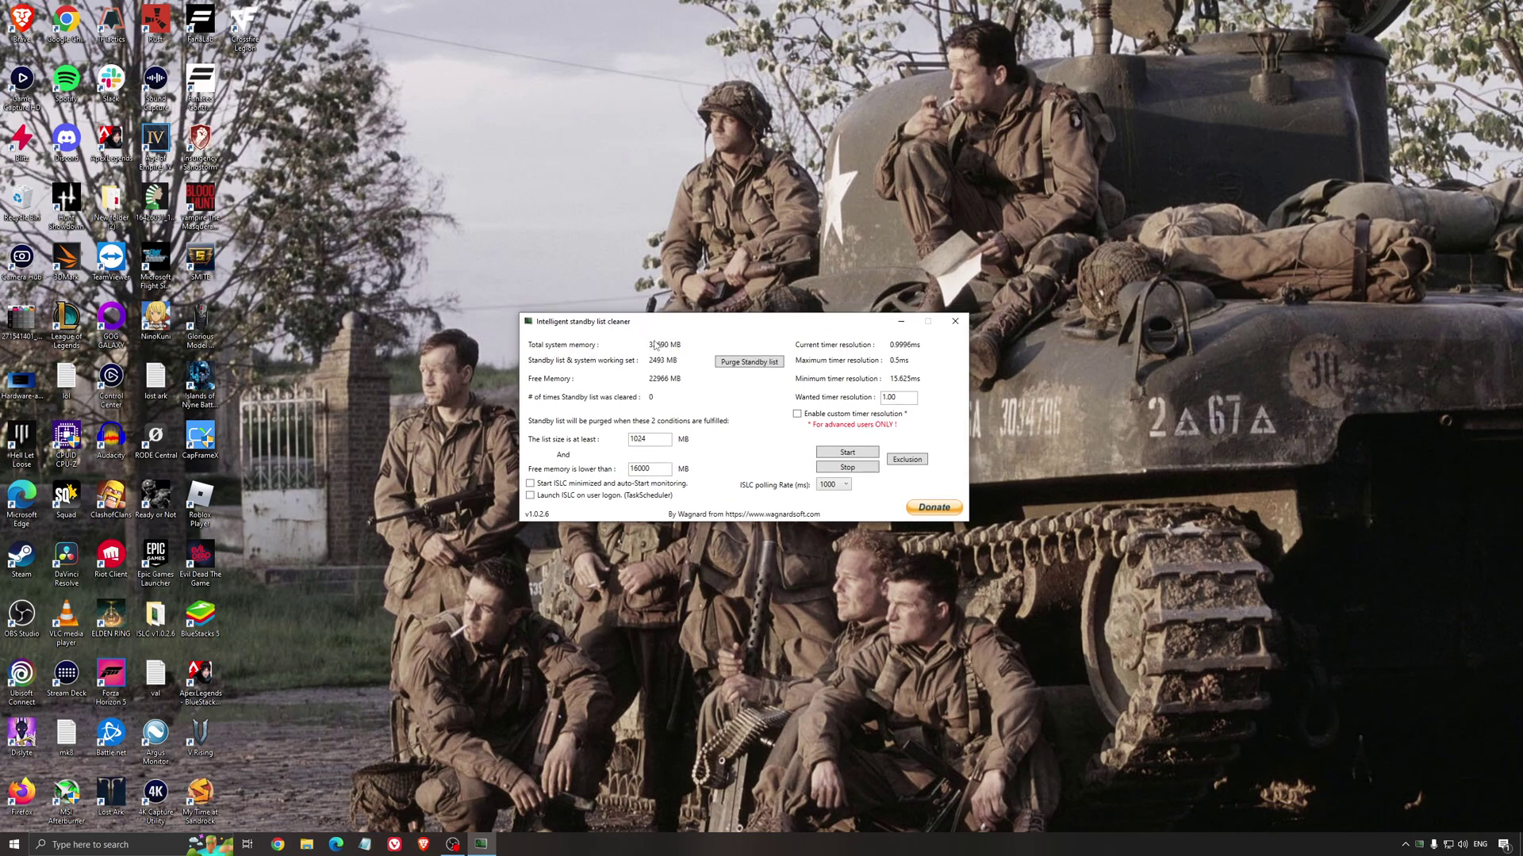
pyautogui.click(662, 468)
pyautogui.moveTo(661, 468); pyautogui.dragTo(533, 468)
pyautogui.click(847, 451)
pyautogui.moveTo(808, 321); pyautogui.dragTo(858, 321)
pyautogui.click(952, 320)
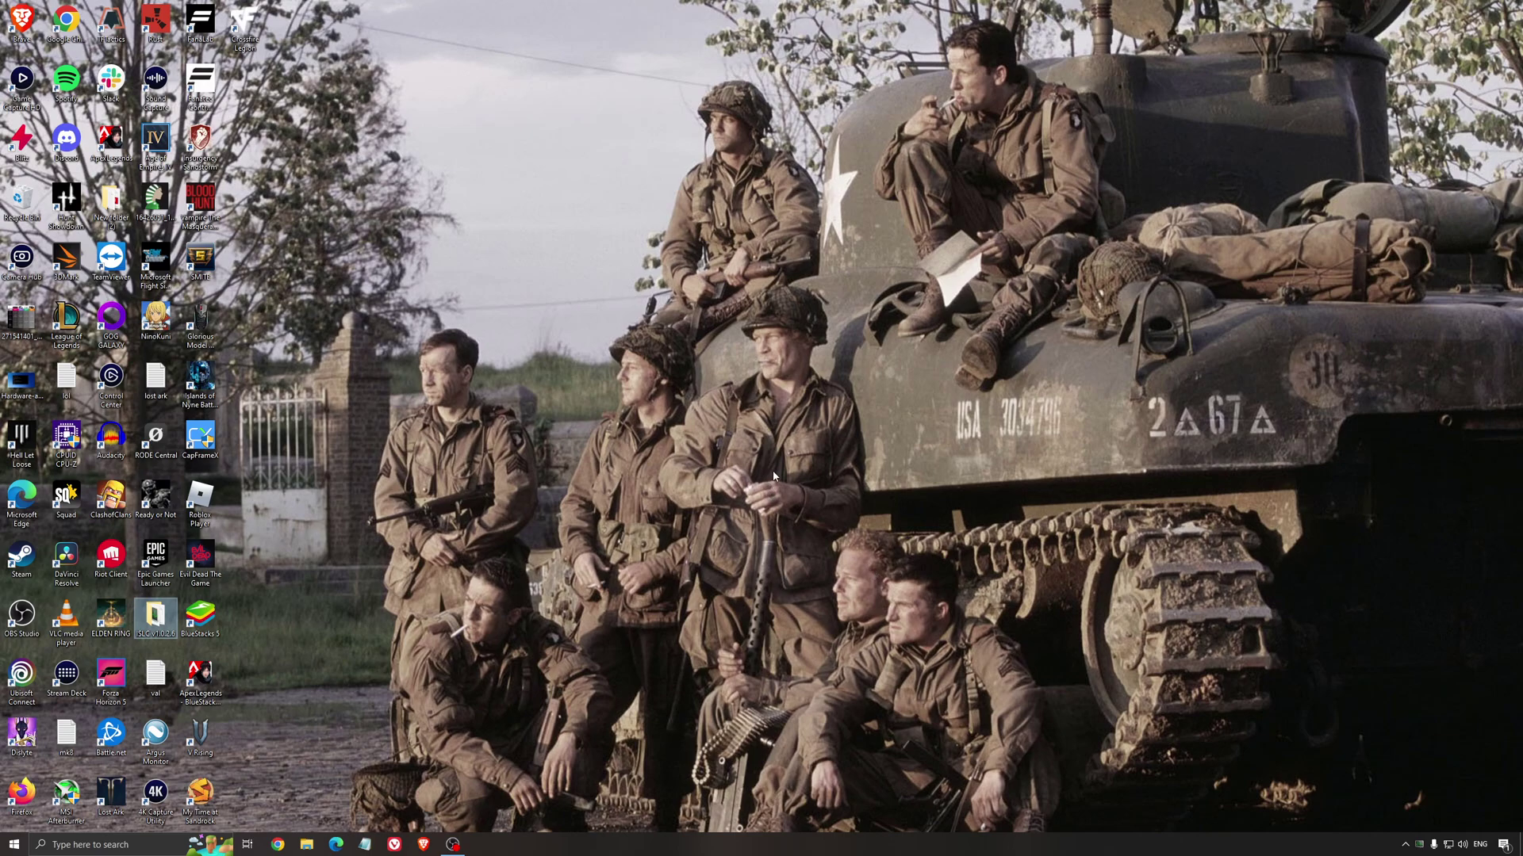
# - Launch the Vulkan version of Tom Clancy's Rainbow Six Siege from Ubisoft Connect
pyautogui.click(738, 435)
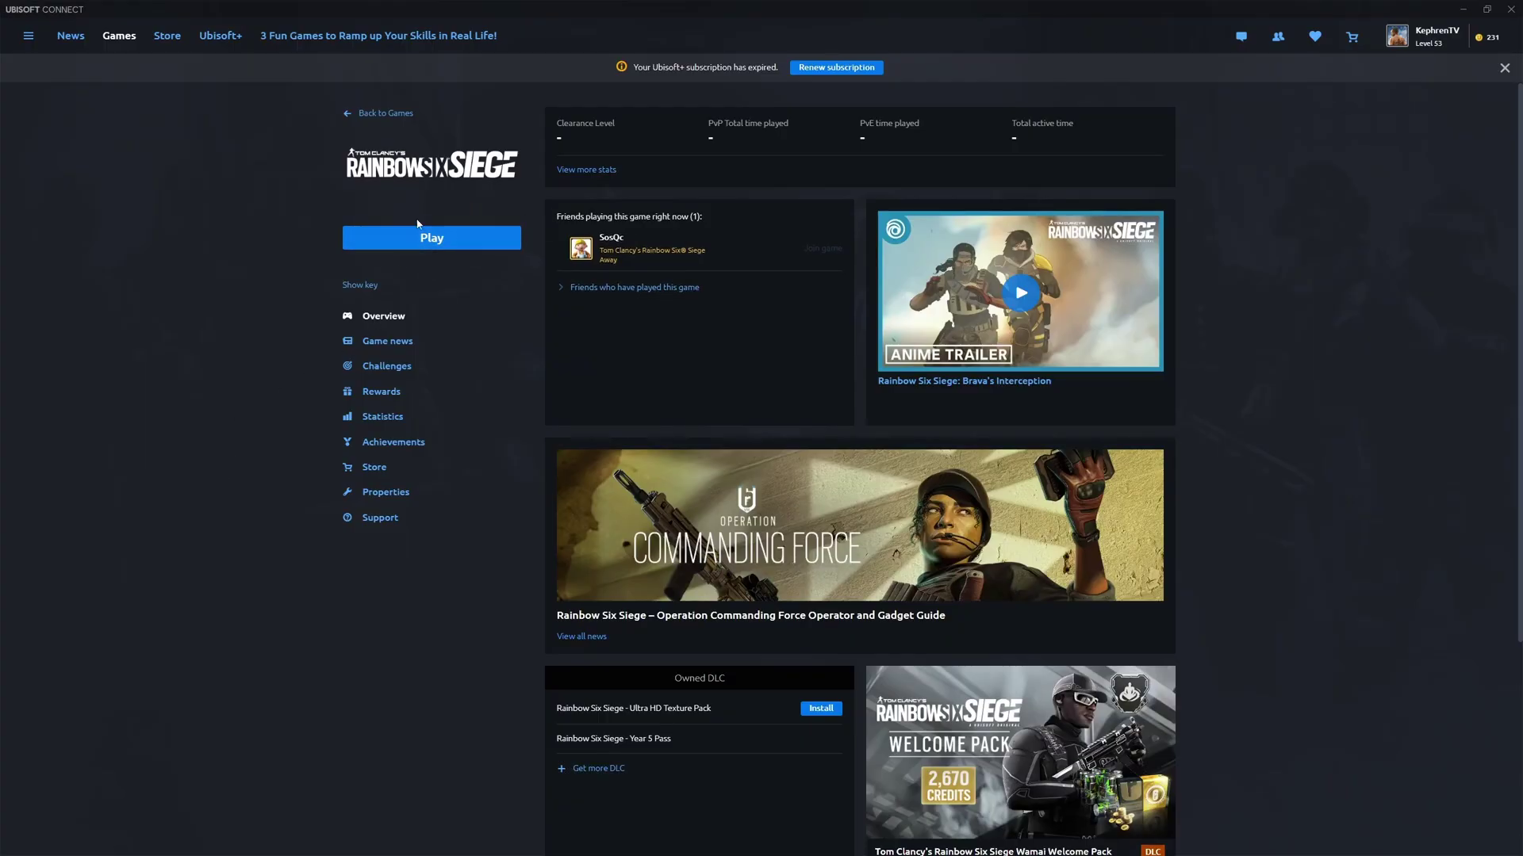
pyautogui.click(440, 240)
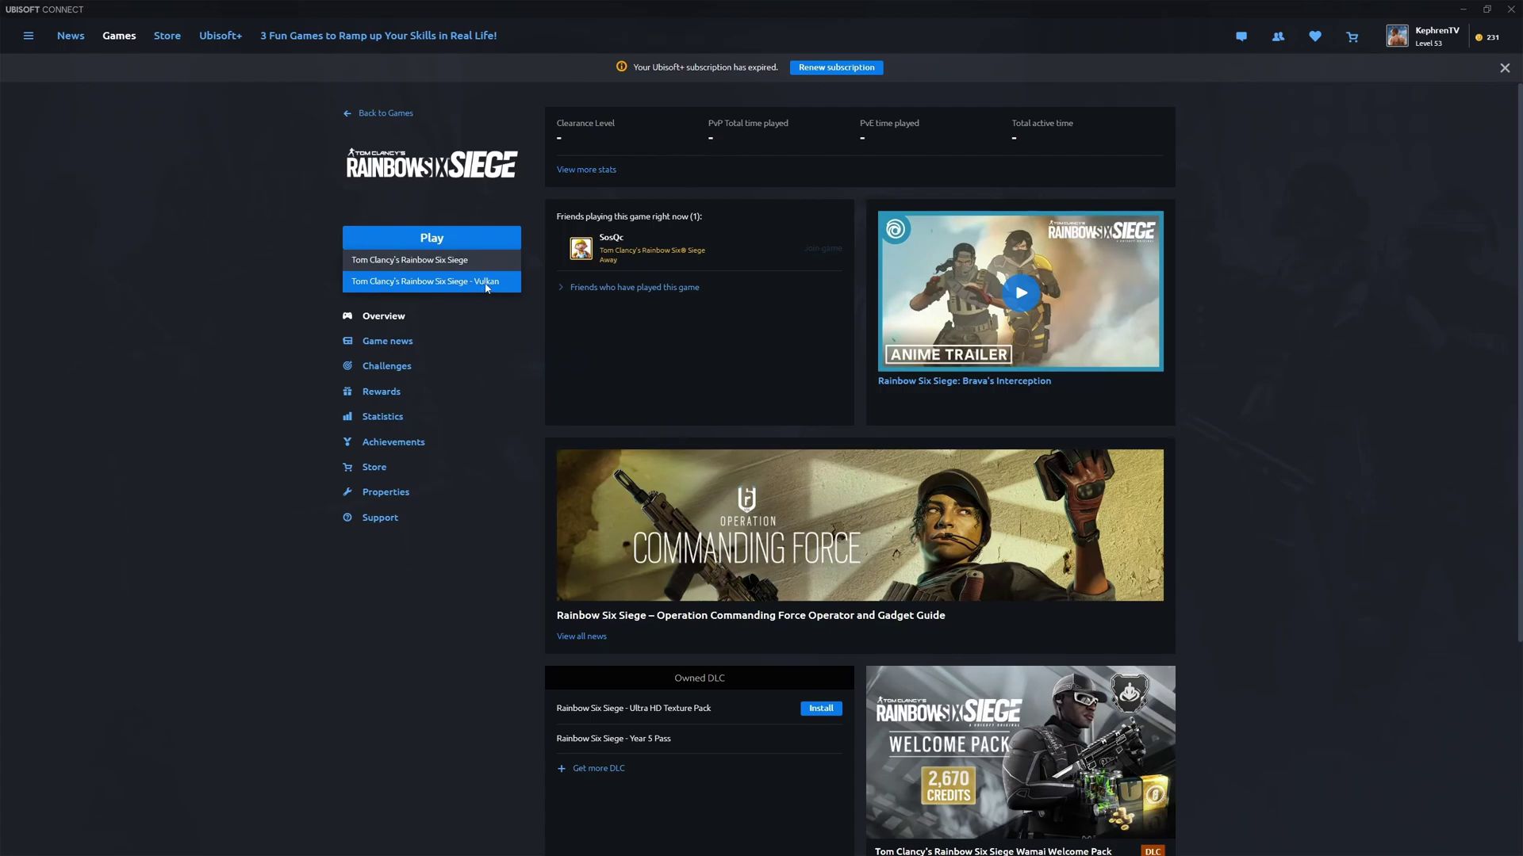
pyautogui.click(486, 284)
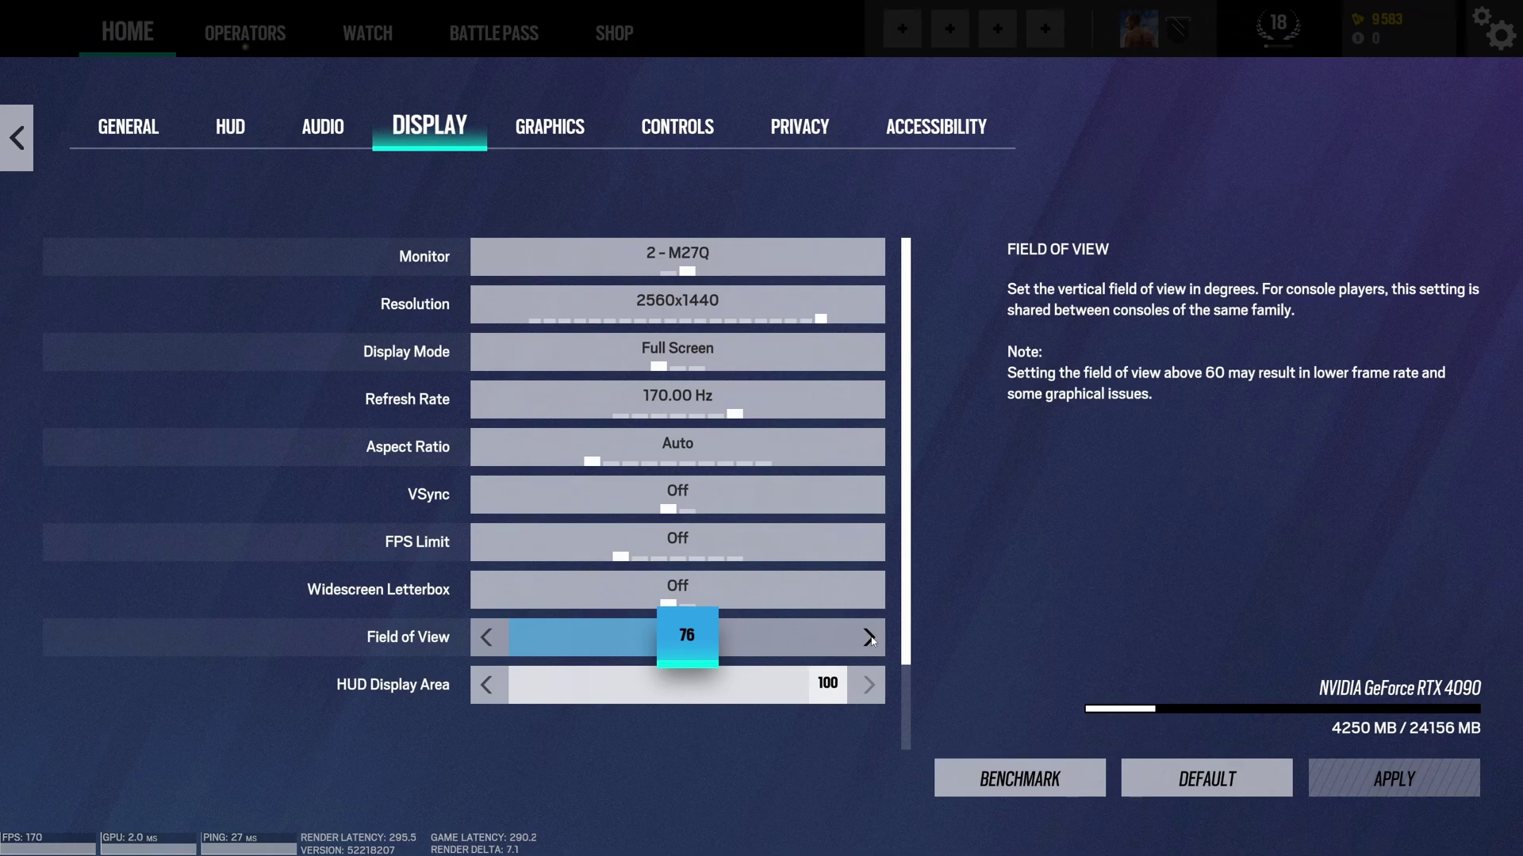
# - Open the game's graphics settings and review the options from NVIDIA Reflex Low Latency through Shadow Quality
pyautogui.click(559, 132)
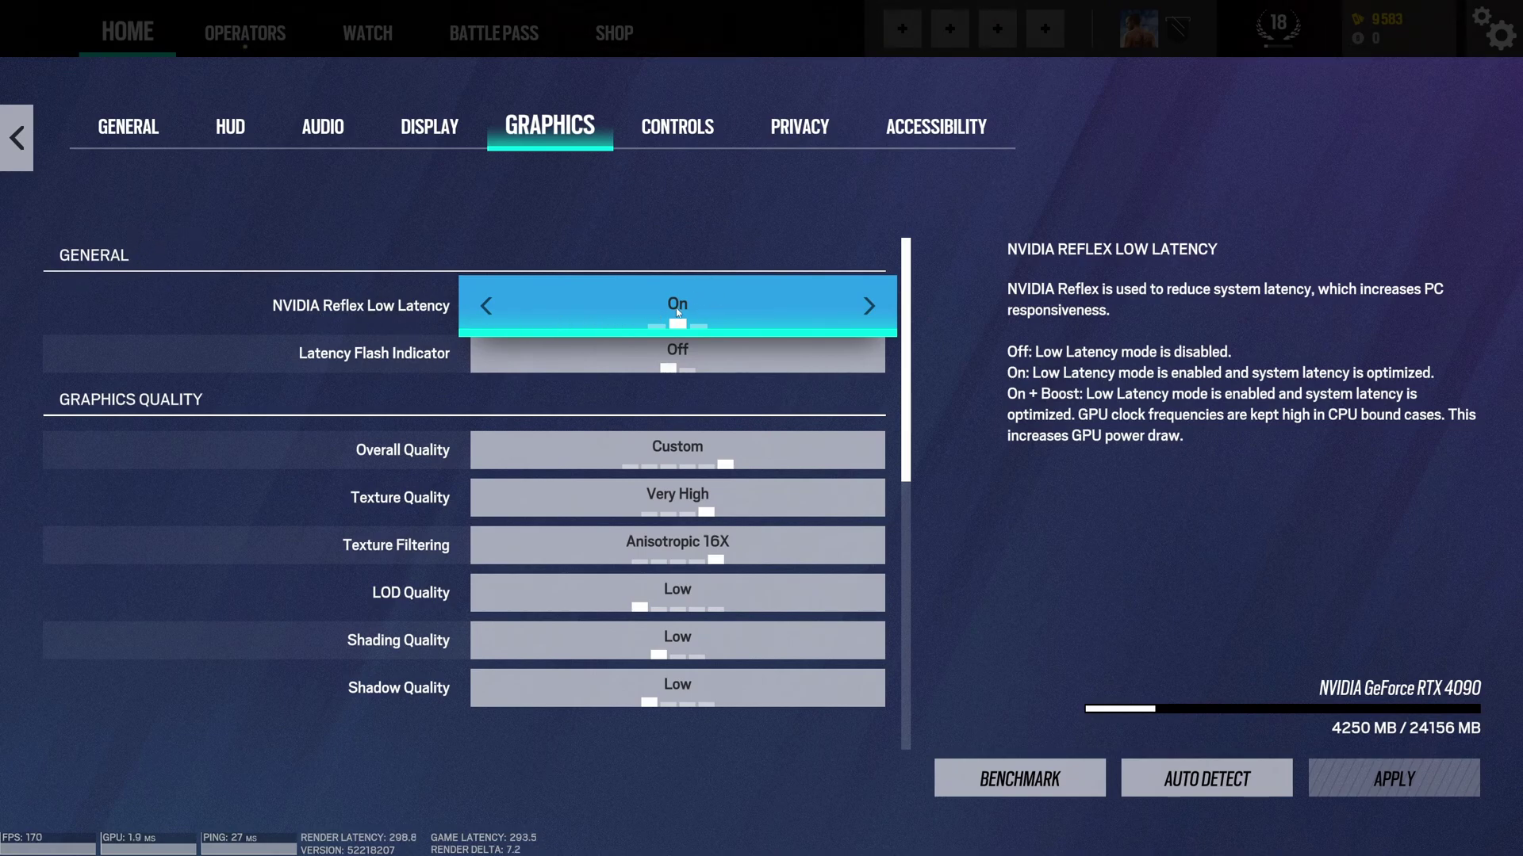
pyautogui.scroll(-3, 535, 492)
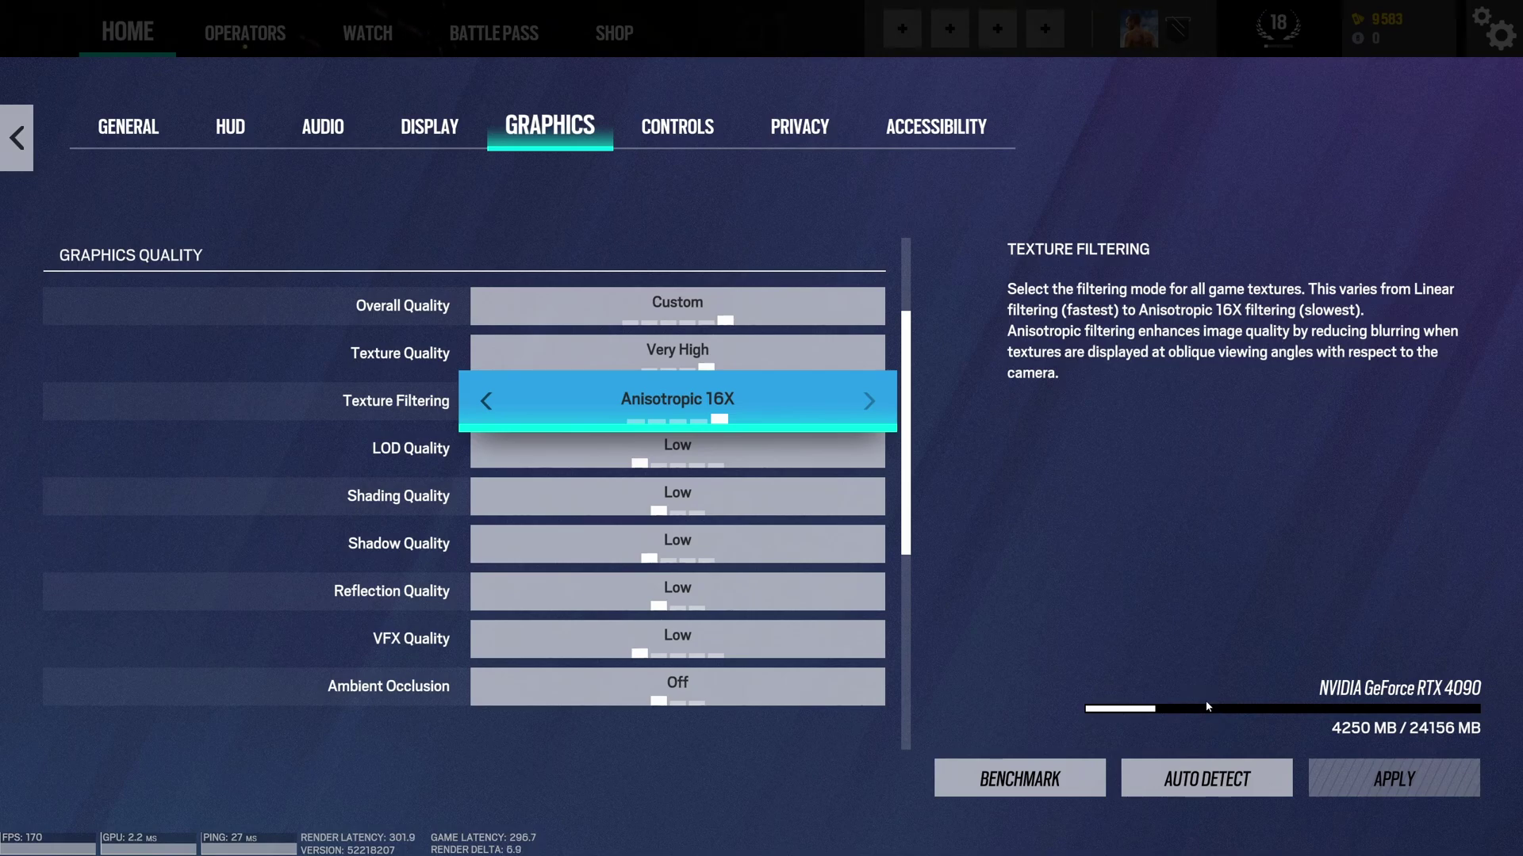
pyautogui.press('Down')
pyautogui.press('Down')
pyautogui.press('Down')
pyautogui.press('Down')
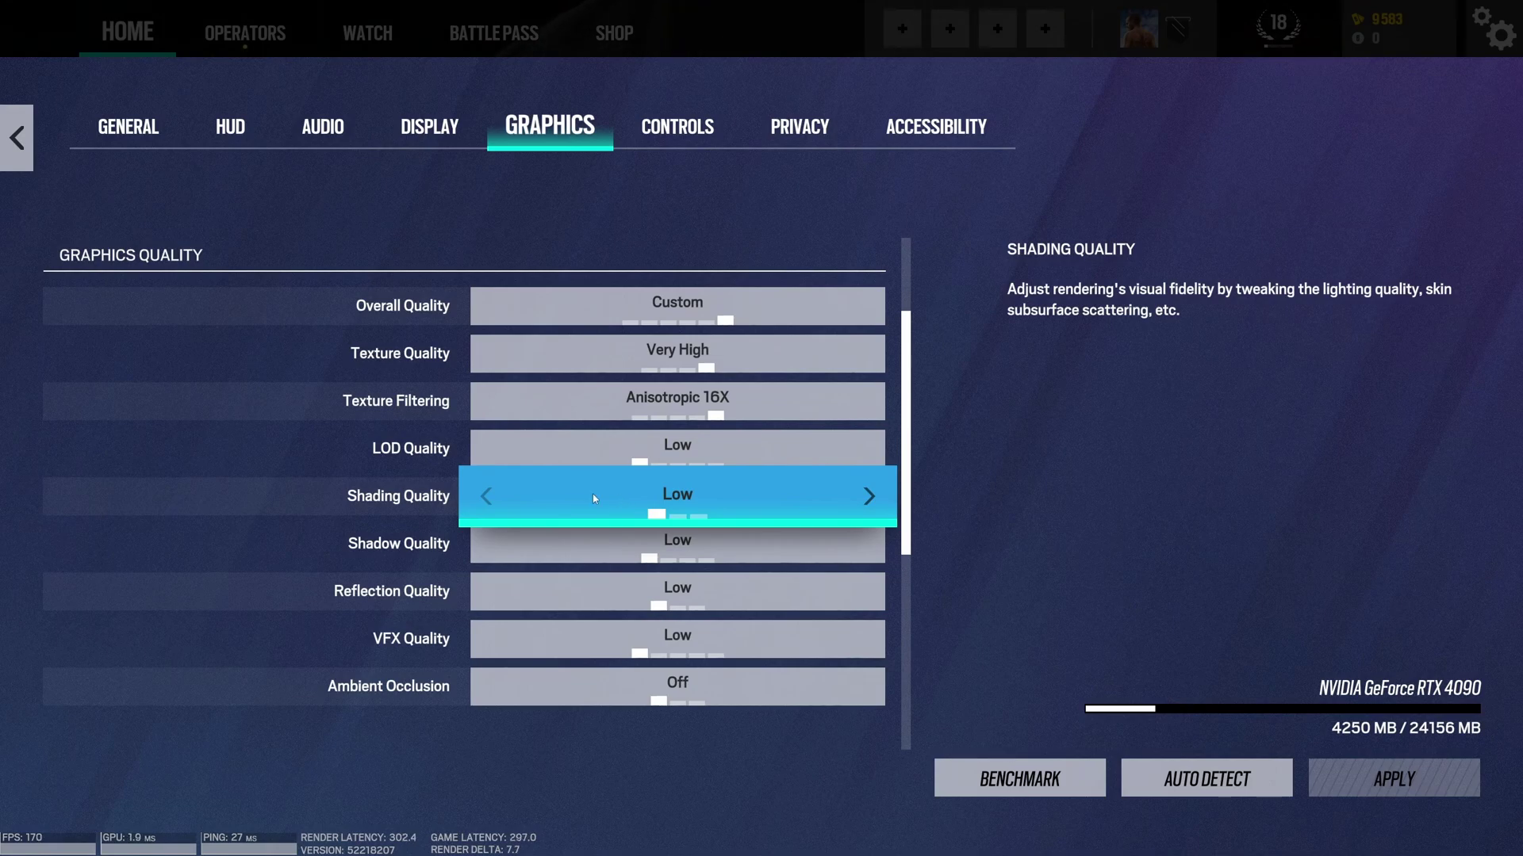
pyautogui.scroll(-1, 601, 512)
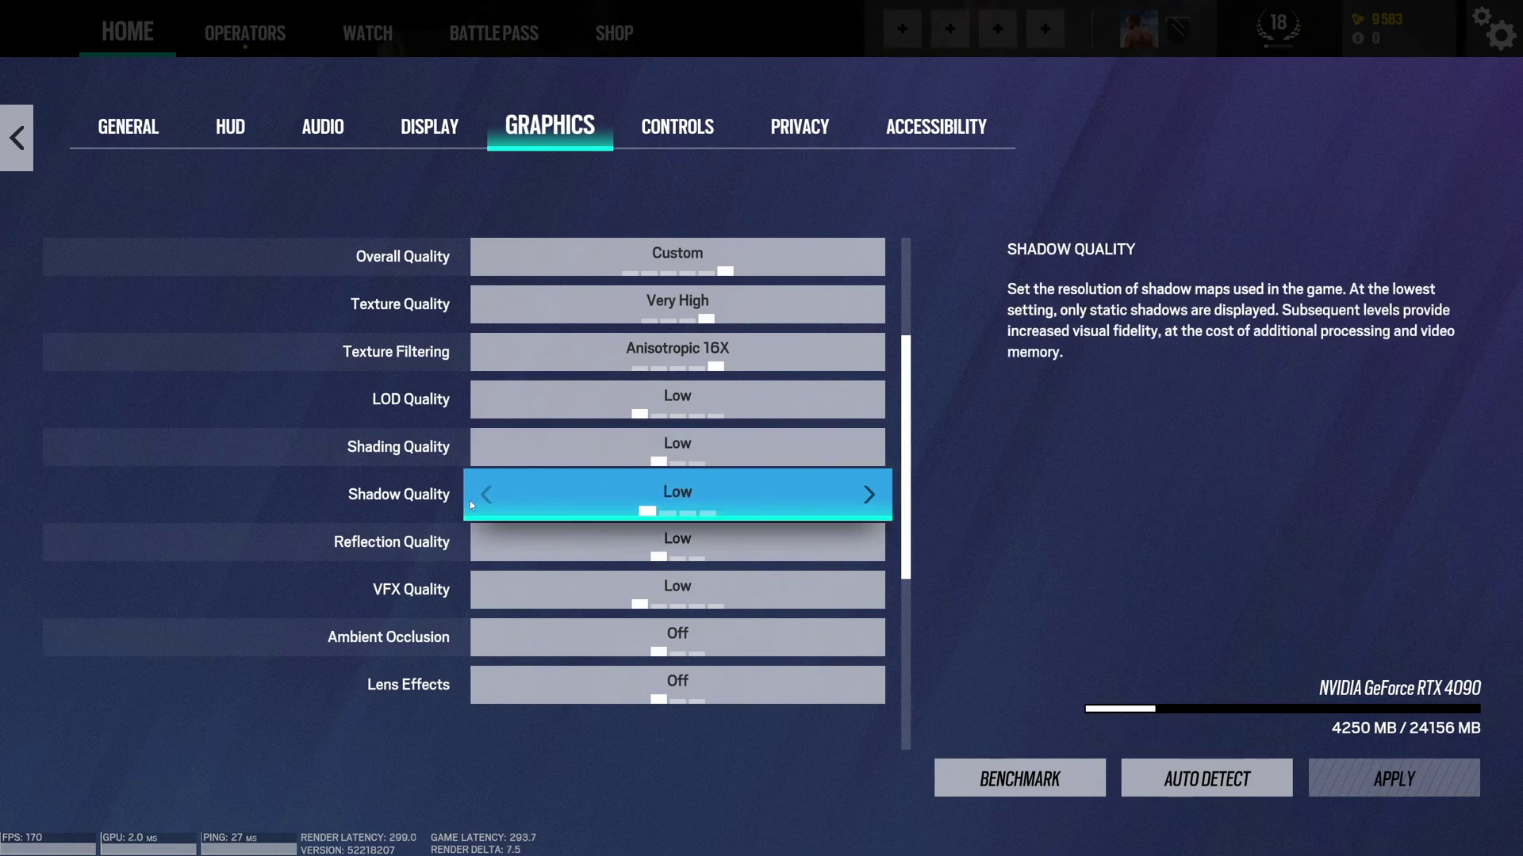
# - Raise Shadow Quality to Very High to preview its levels, and return it to Low
pyautogui.click(868, 494)
pyautogui.click(868, 495)
pyautogui.click(868, 495)
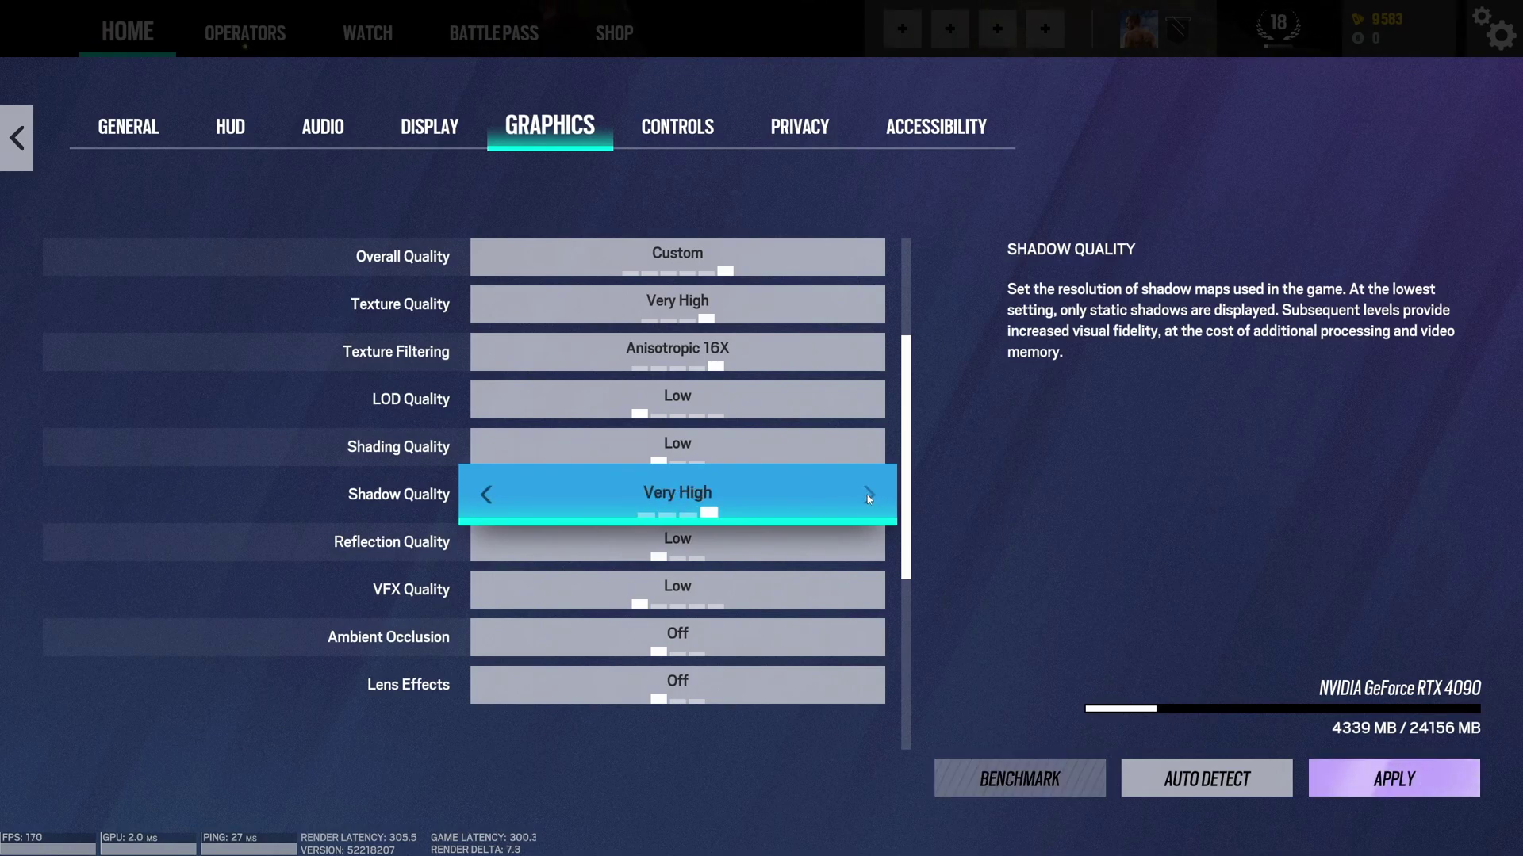
pyautogui.click(490, 495)
pyautogui.click(490, 495)
pyautogui.click(491, 495)
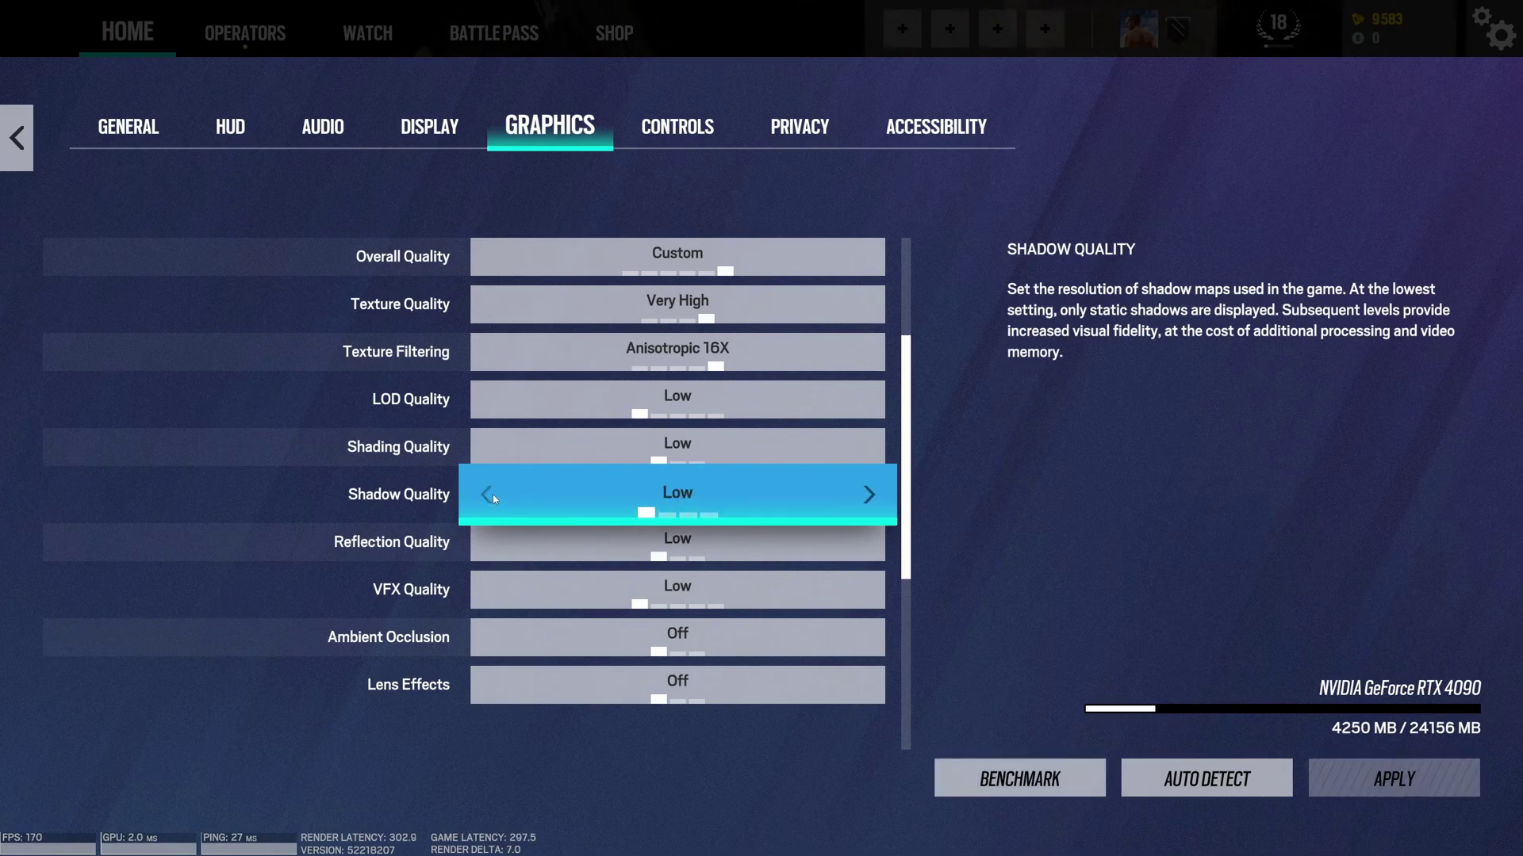
# - Review the effects options below Shadow Quality, try NVIDIA DLSS in Quality mode, and switch DLSS back to Off
pyautogui.scroll(-1, 493, 494)
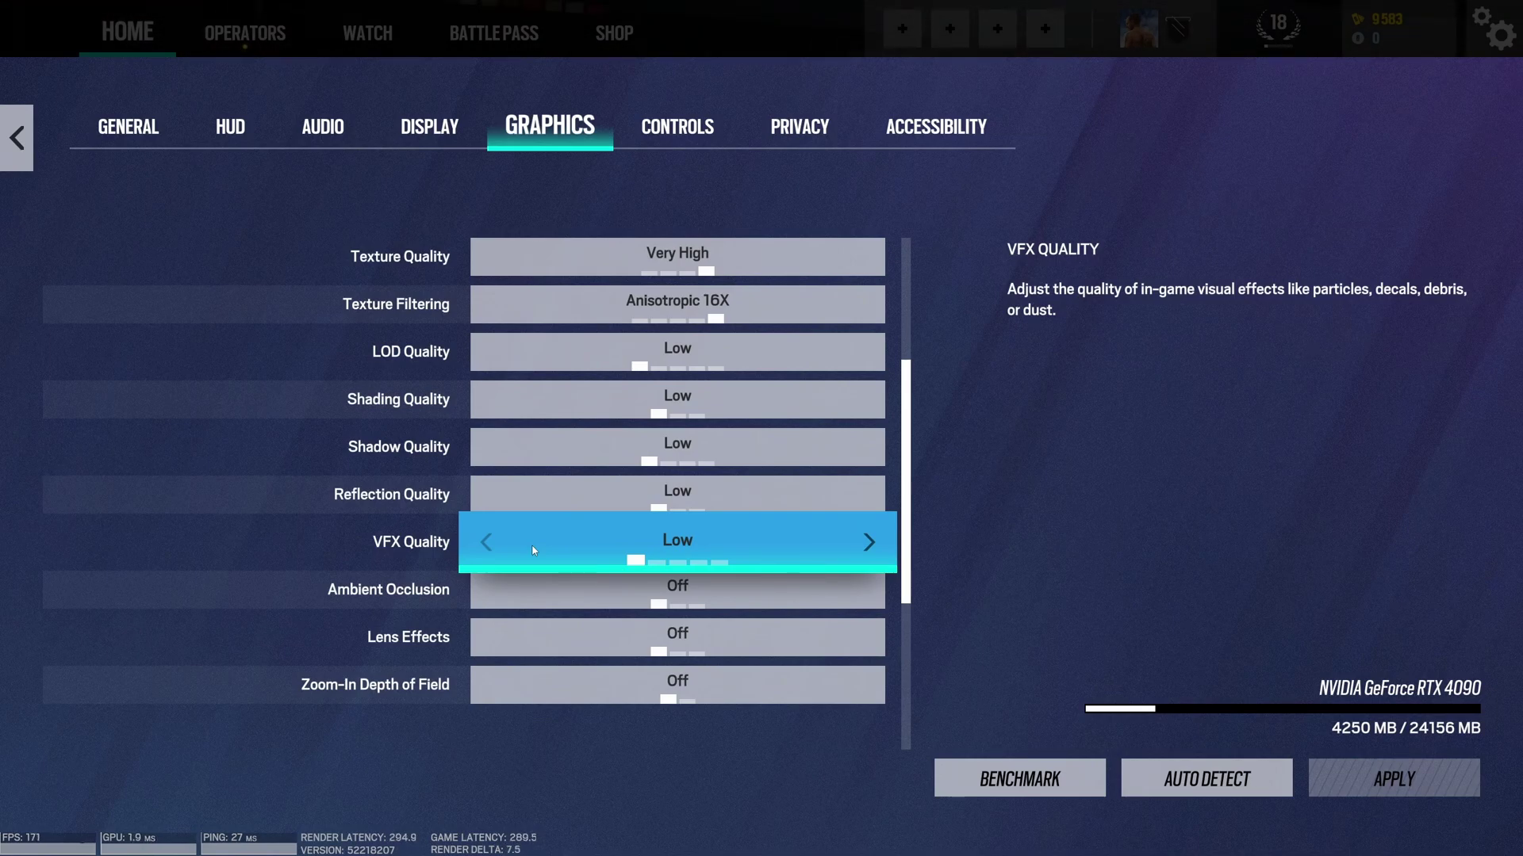
pyautogui.scroll(-1, 714, 553)
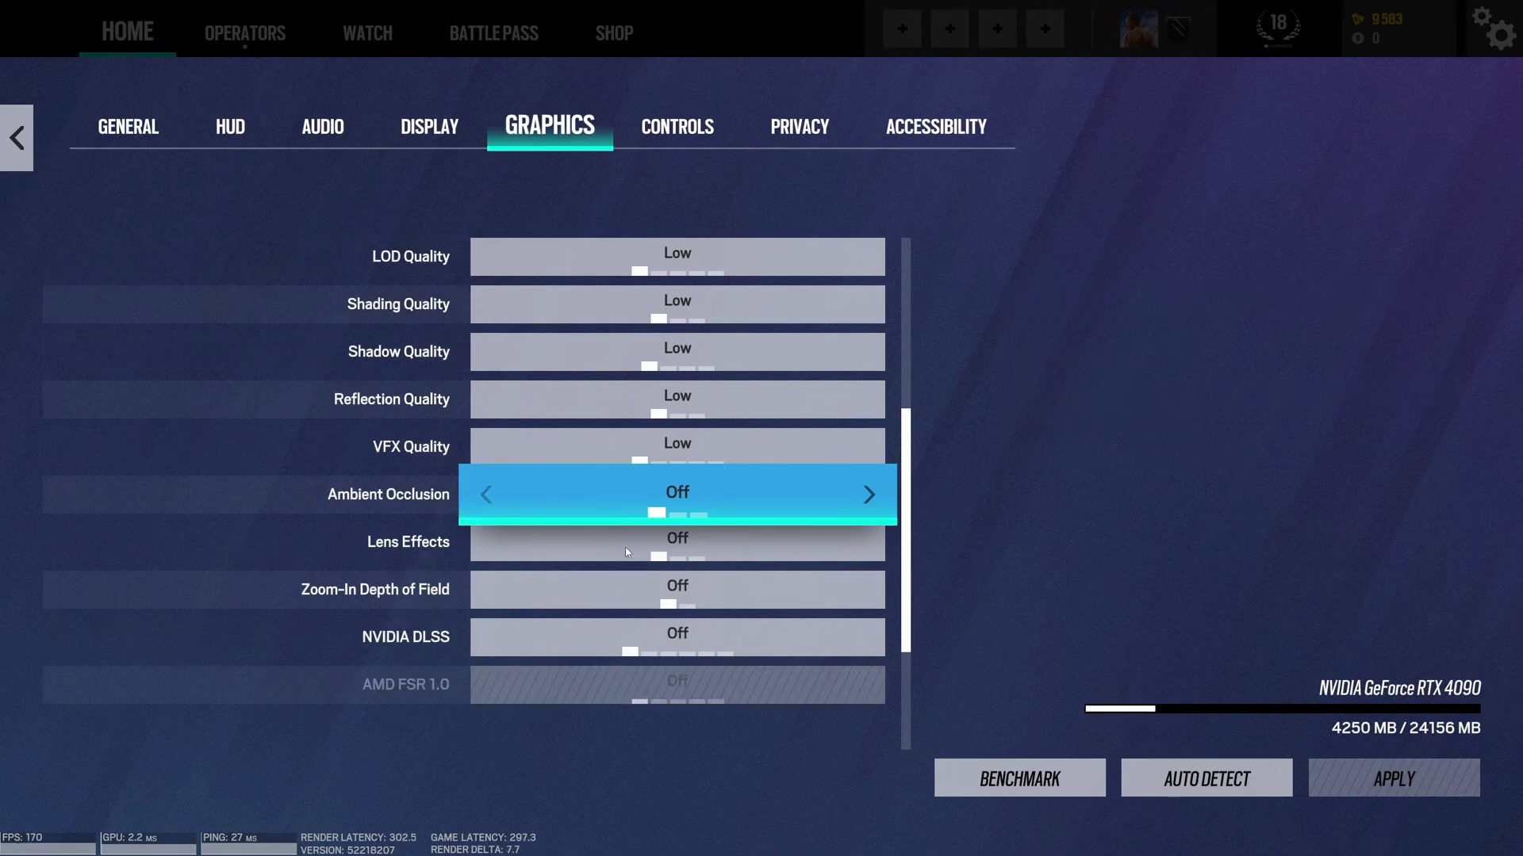
pyautogui.scroll(-1, 624, 548)
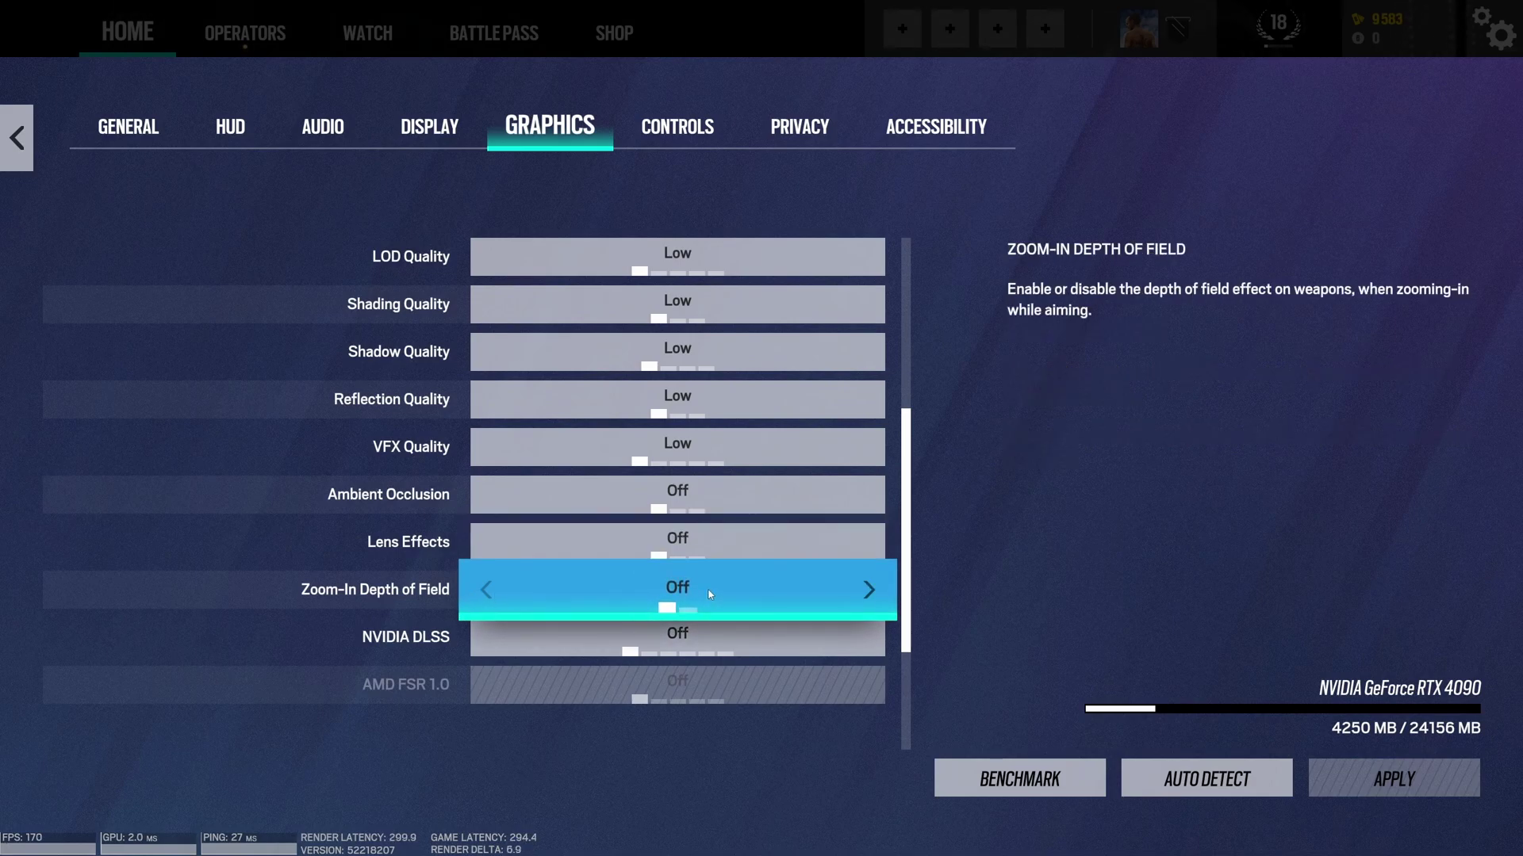
pyautogui.scroll(-1, 710, 595)
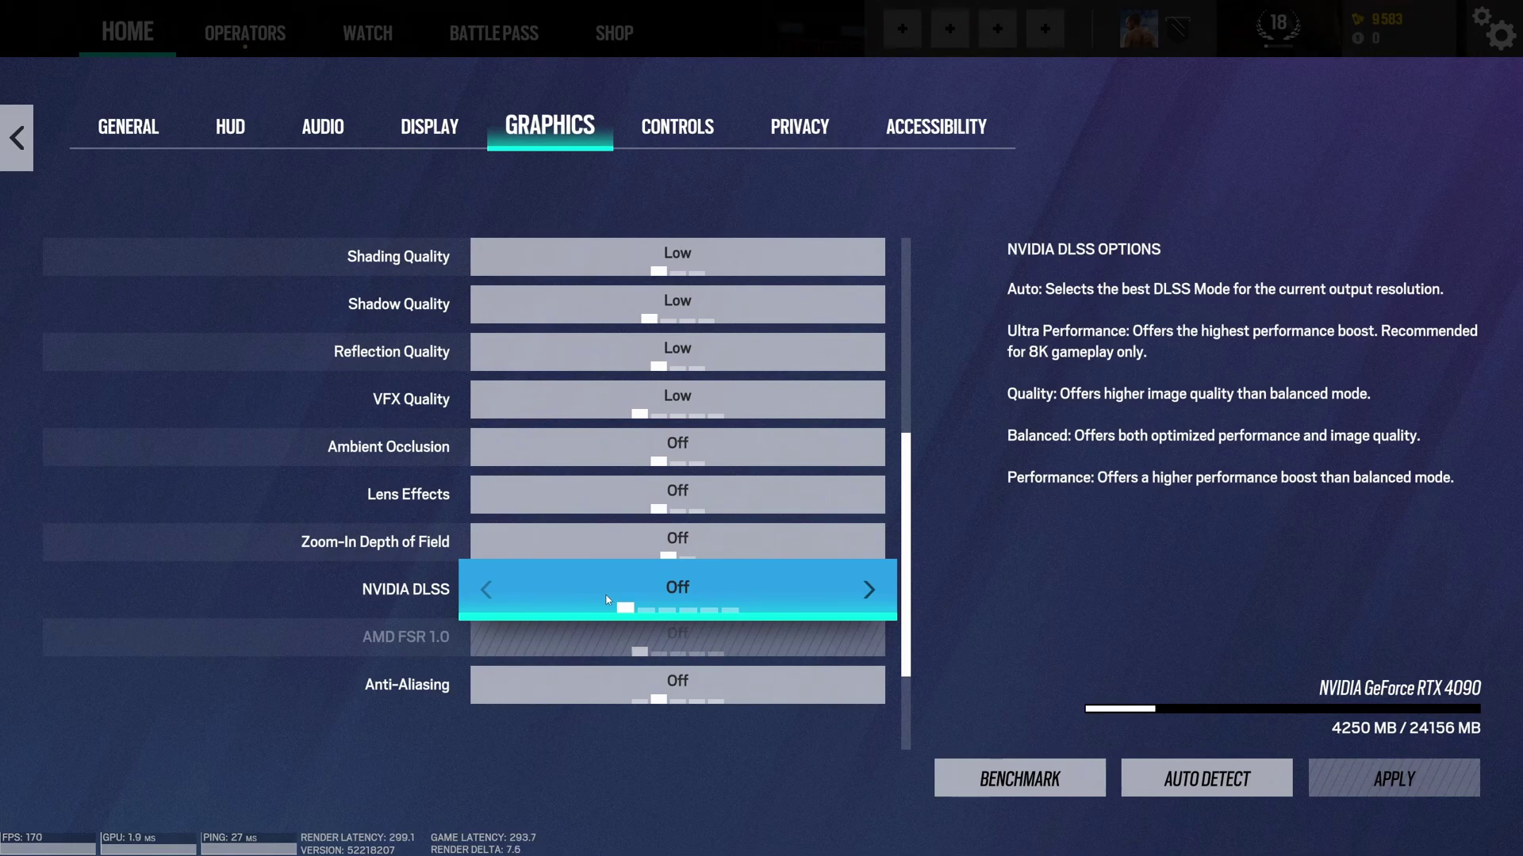
pyautogui.click(879, 592)
pyautogui.click(872, 590)
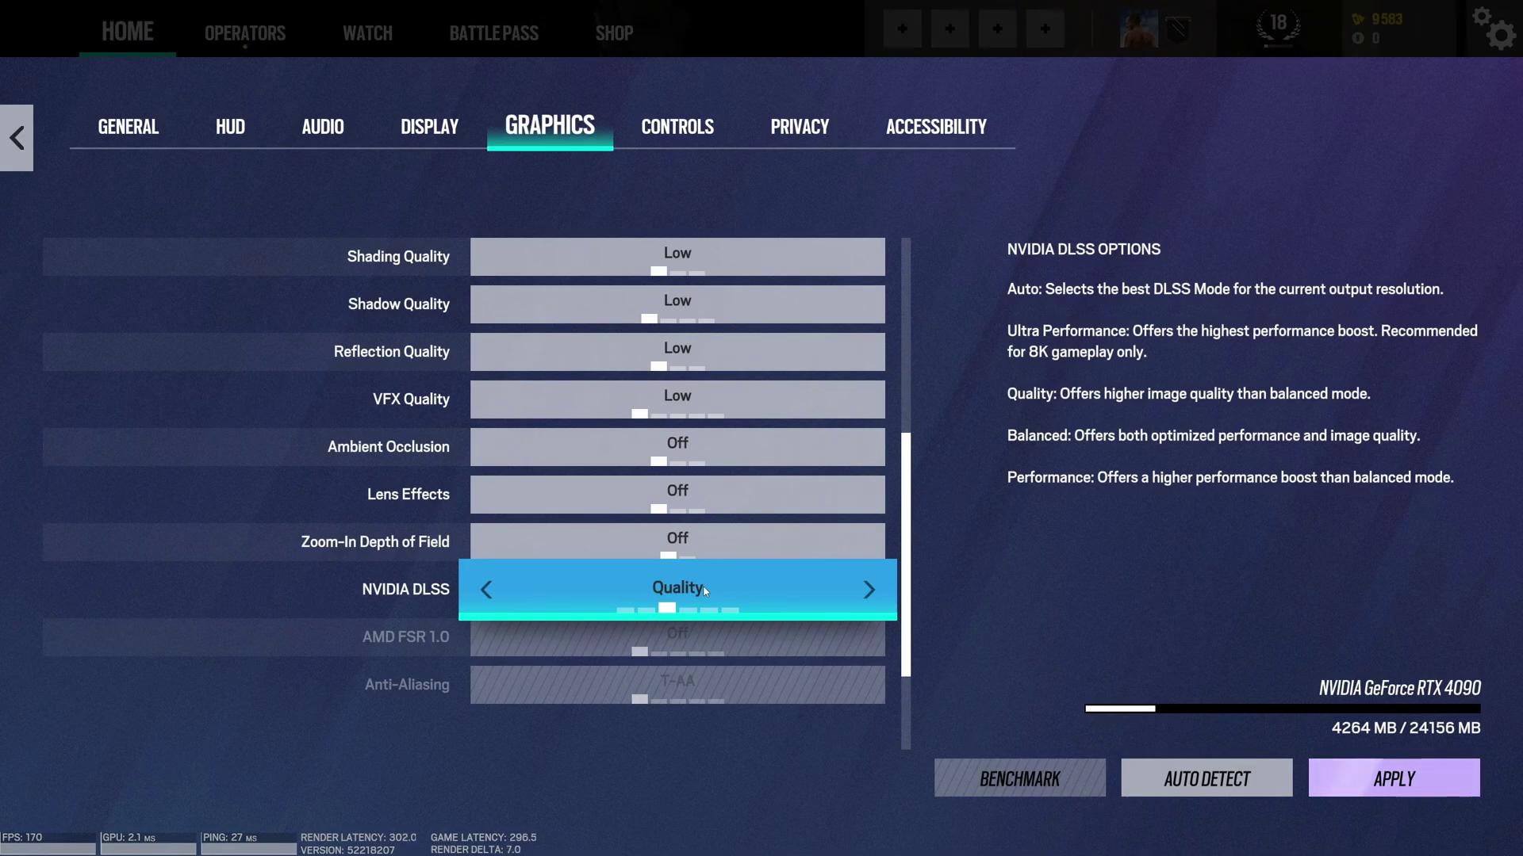
pyautogui.click(484, 591)
pyautogui.click(484, 592)
# - Set Anti-Aliasing to Off and view the Adaptive Render Scaling Target FPS option
pyautogui.scroll(-2, 734, 578)
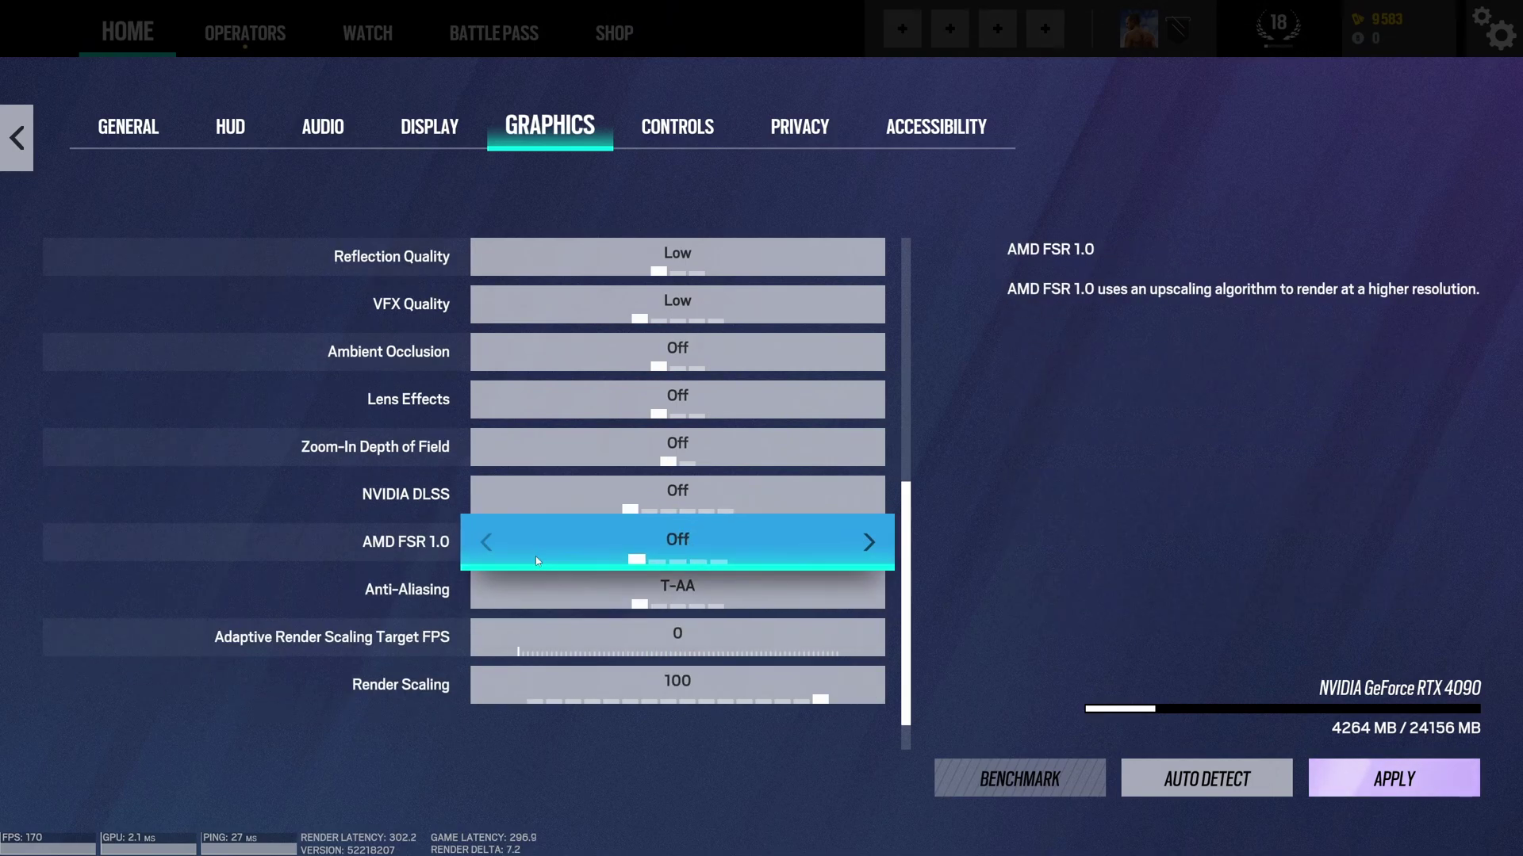
pyautogui.click(701, 590)
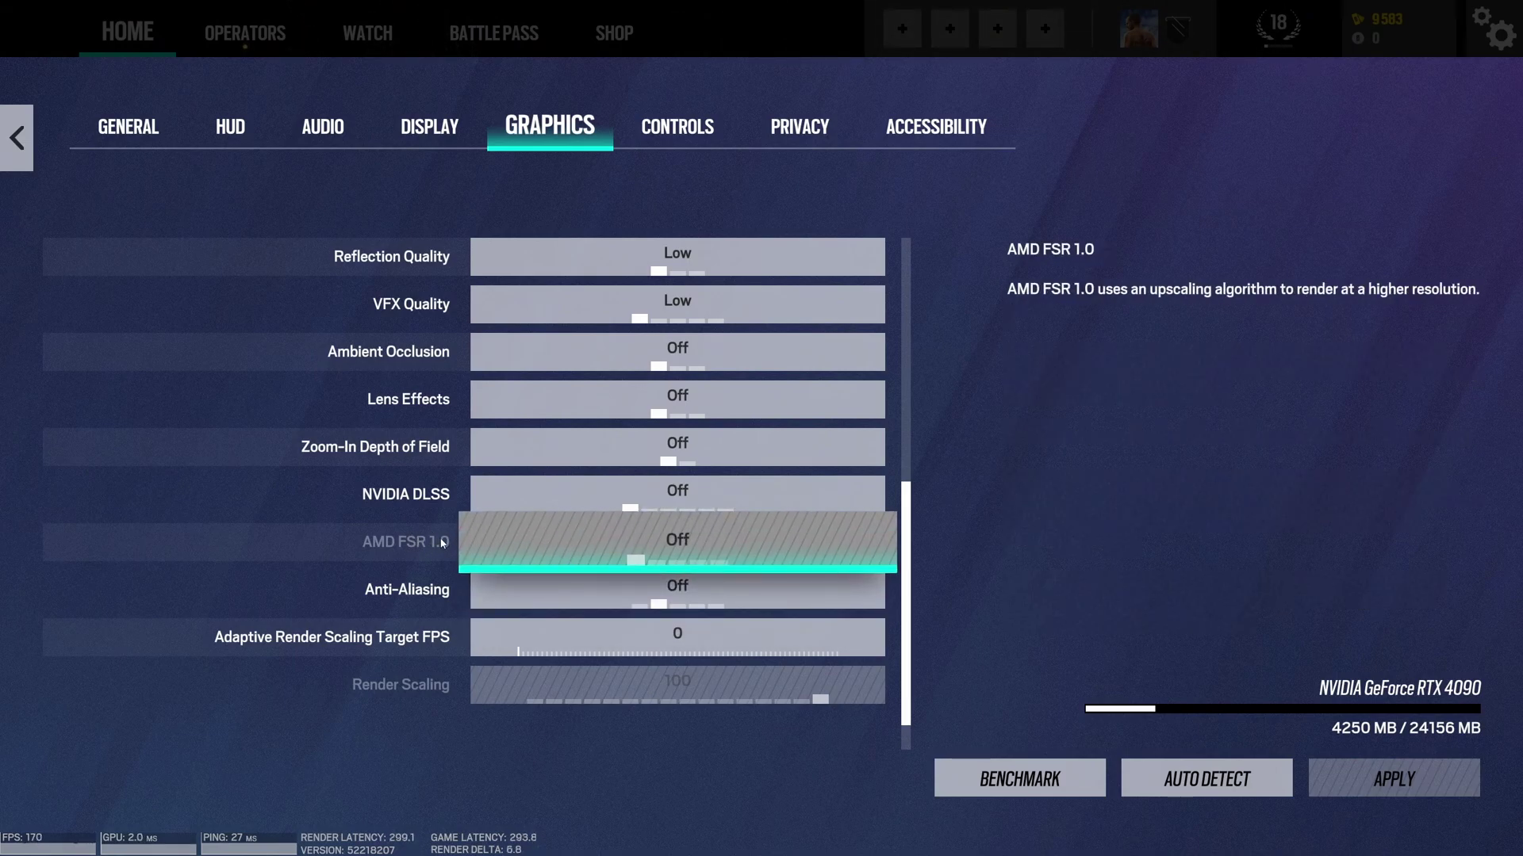
pyautogui.scroll(-1, 651, 530)
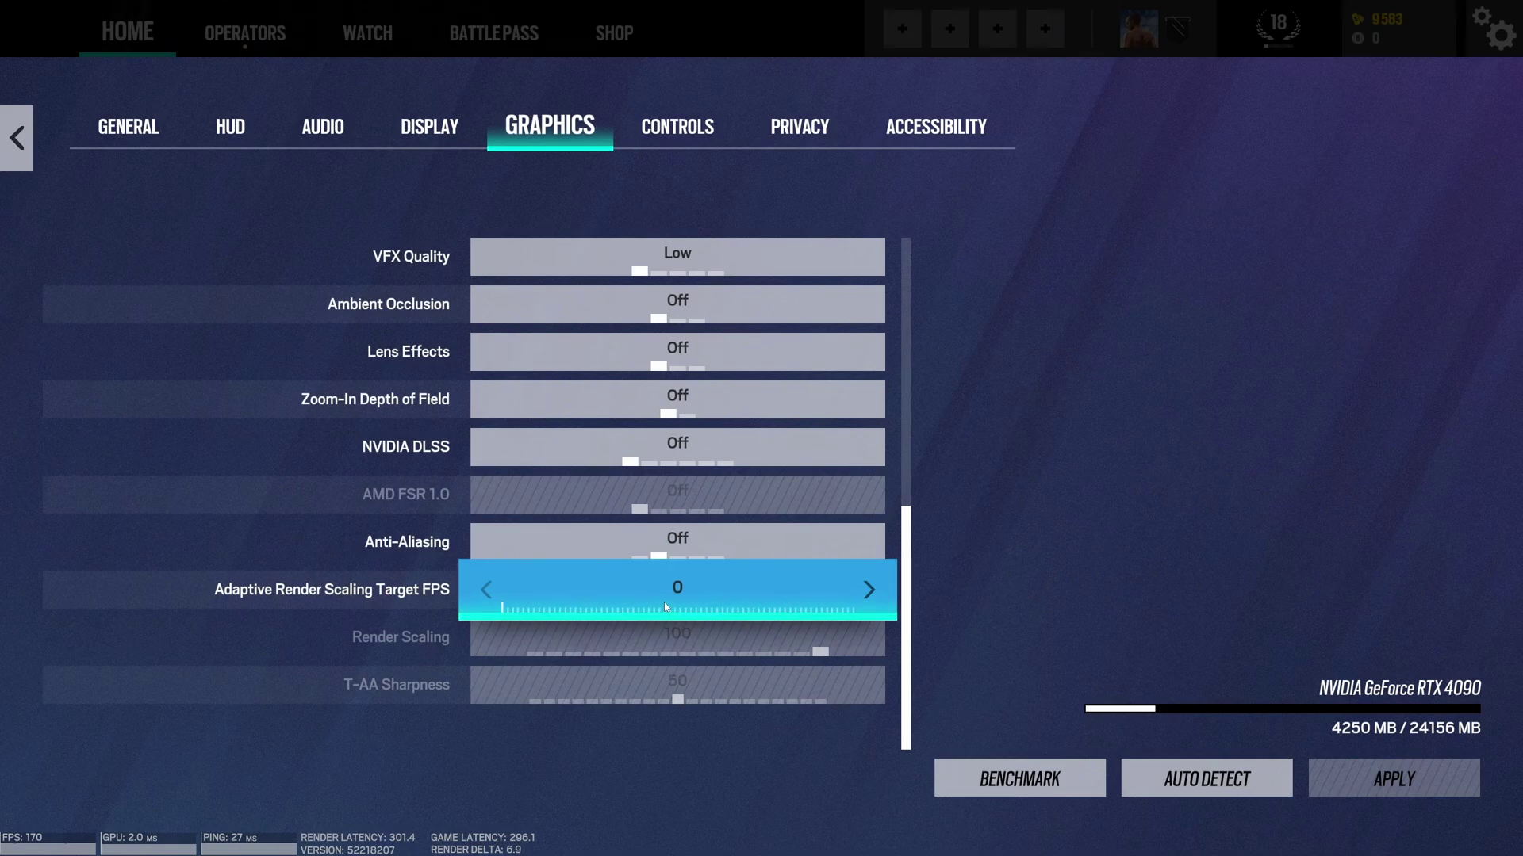